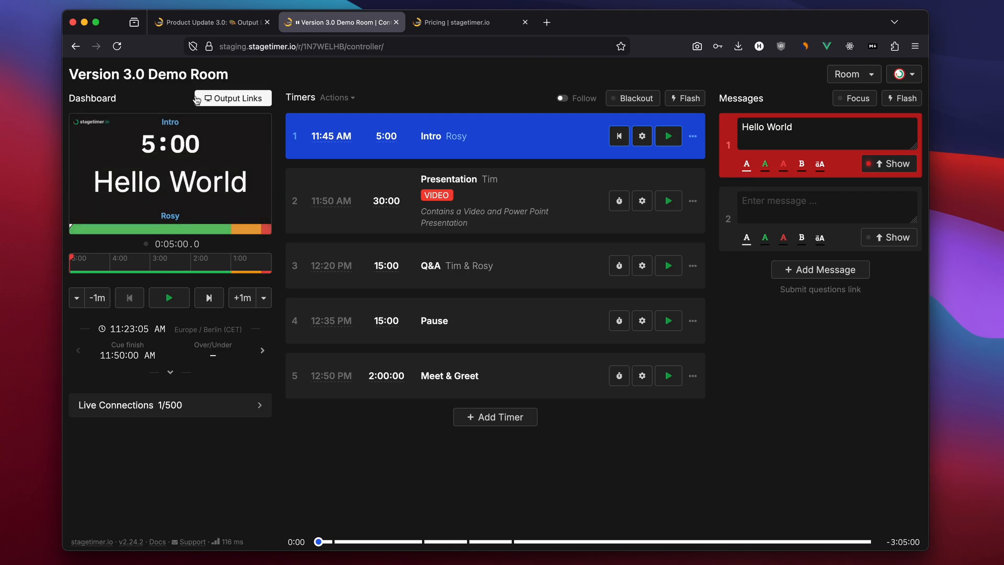
# Open the output links dialog and browse the previews and options of each output type
pyautogui.moveTo(183, 128)
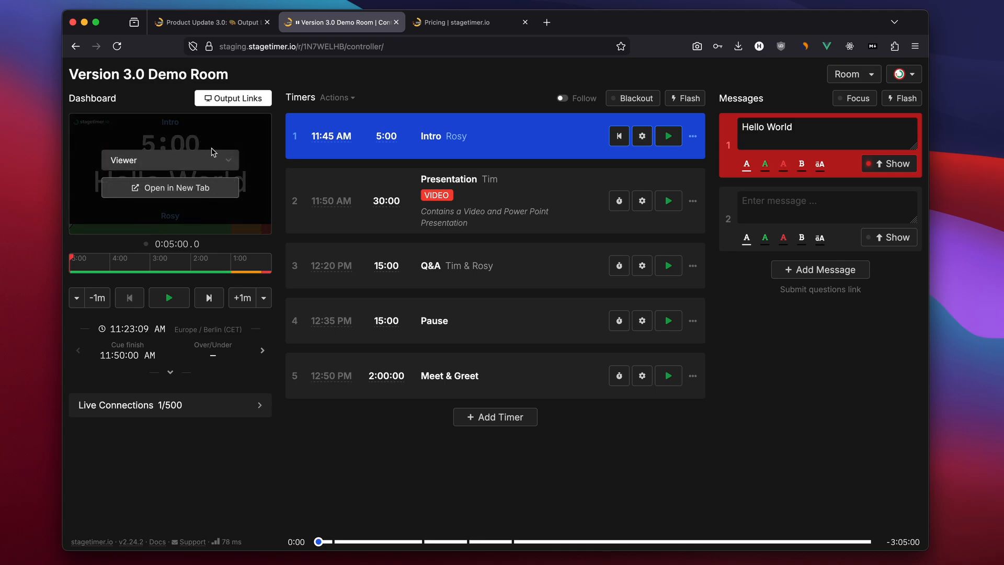
pyautogui.click(249, 103)
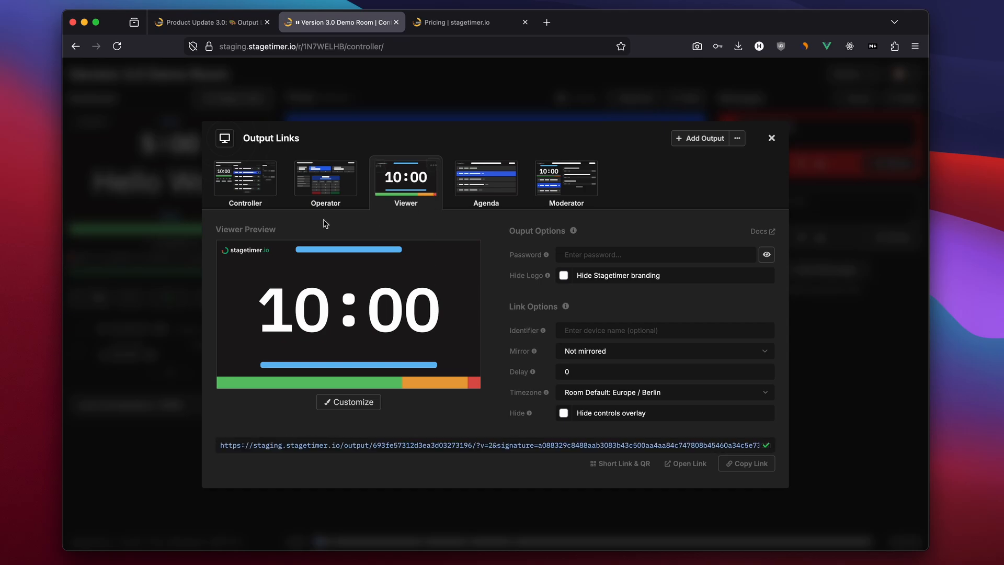
pyautogui.click(263, 196)
pyautogui.click(325, 186)
pyautogui.click(406, 181)
pyautogui.click(486, 180)
pyautogui.click(567, 190)
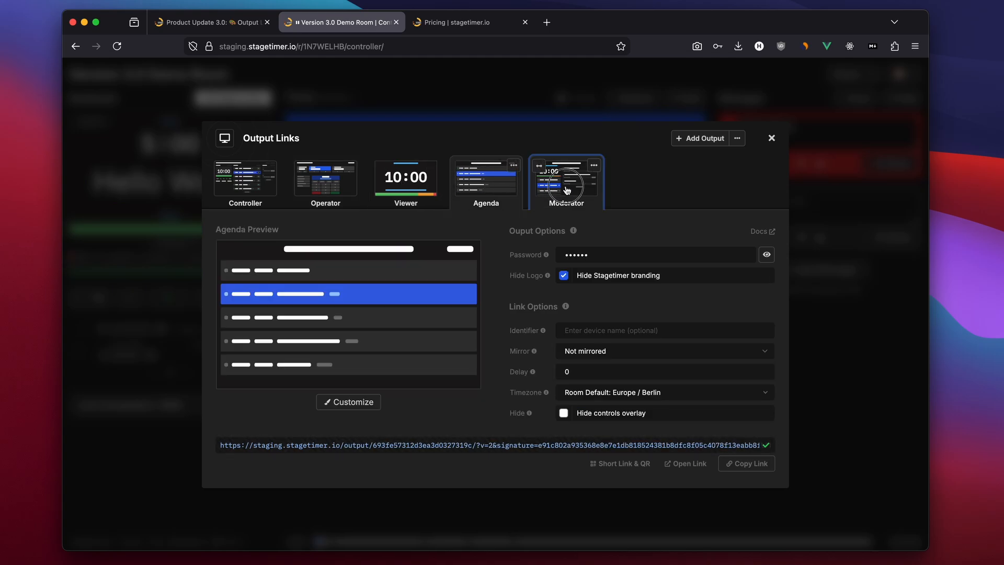
pyautogui.moveTo(420, 445); pyautogui.dragTo(557, 443)
pyautogui.click(536, 465)
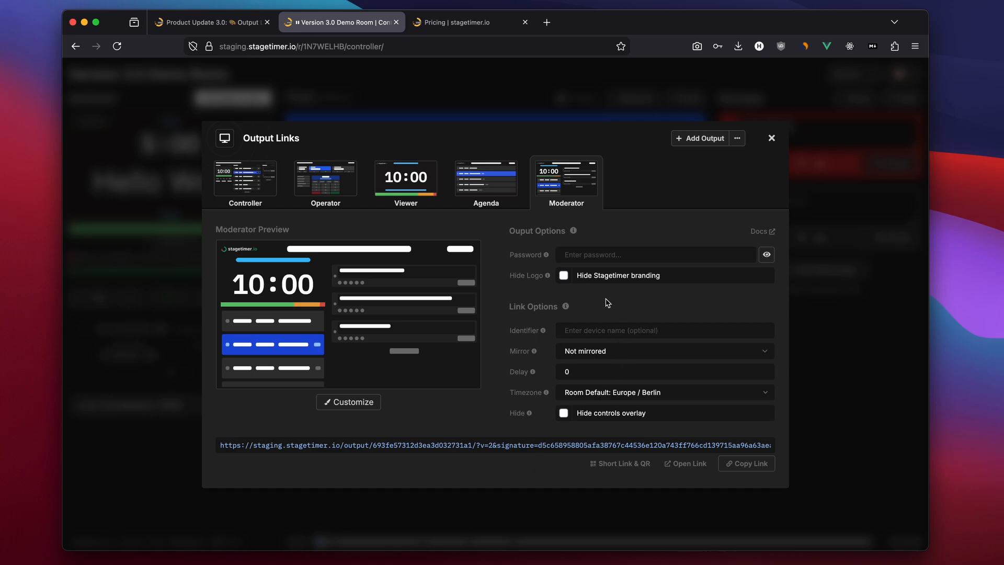
# Compare the Viewer, Agenda, Moderator, Controller and Operator outputs, ending on the Viewer output
pyautogui.click(405, 188)
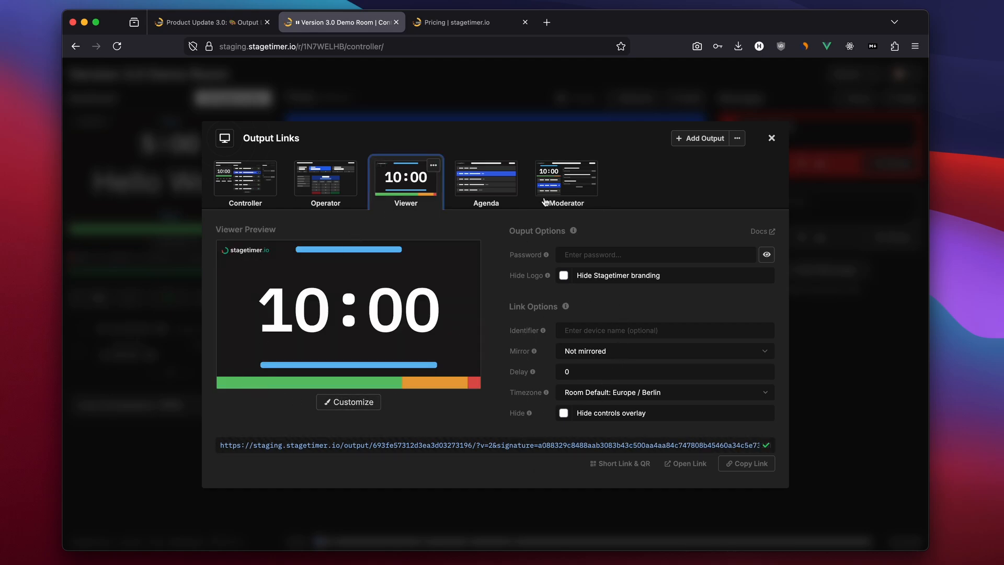
pyautogui.click(487, 183)
pyautogui.click(555, 197)
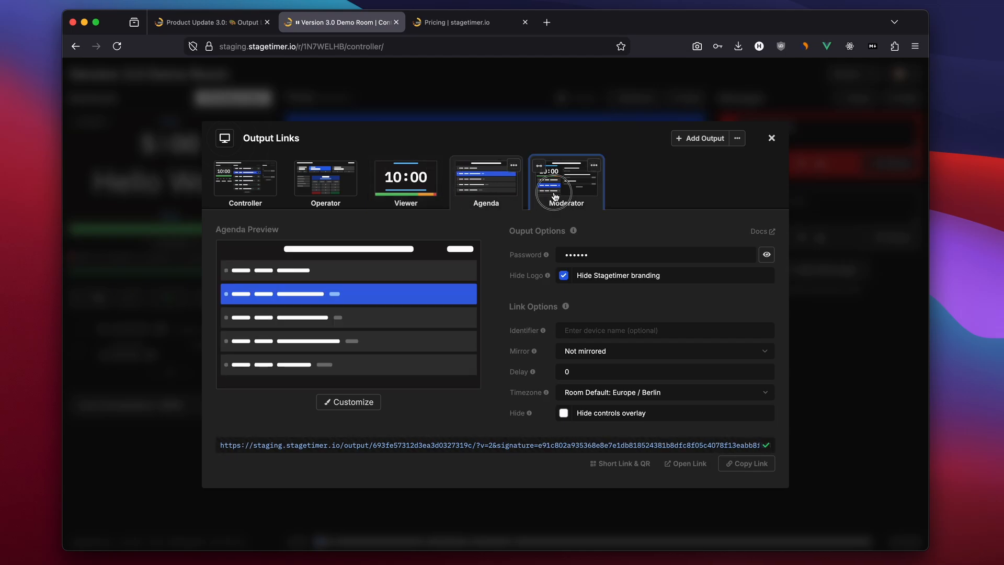
pyautogui.click(406, 183)
pyautogui.click(242, 192)
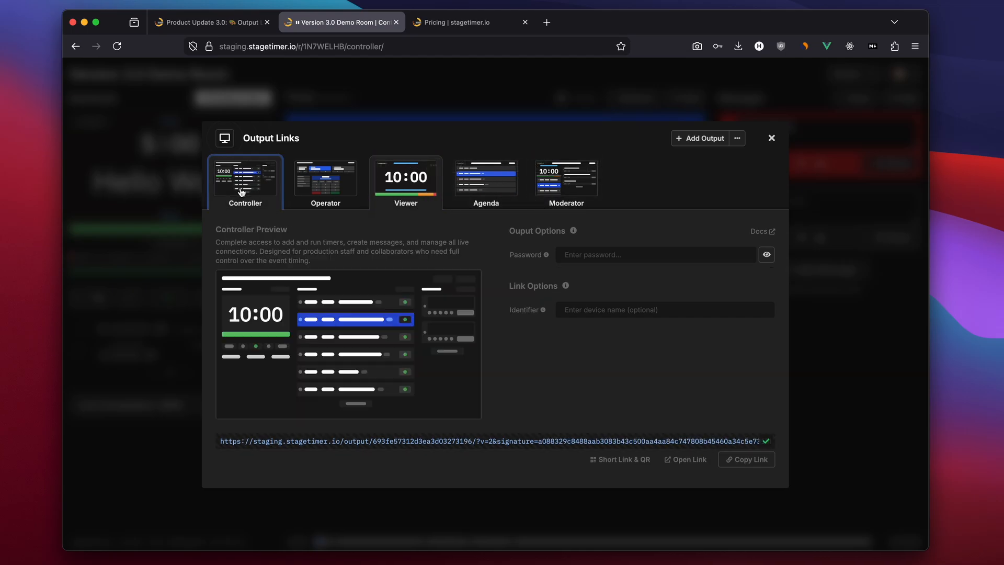
pyautogui.click(336, 192)
pyautogui.click(409, 190)
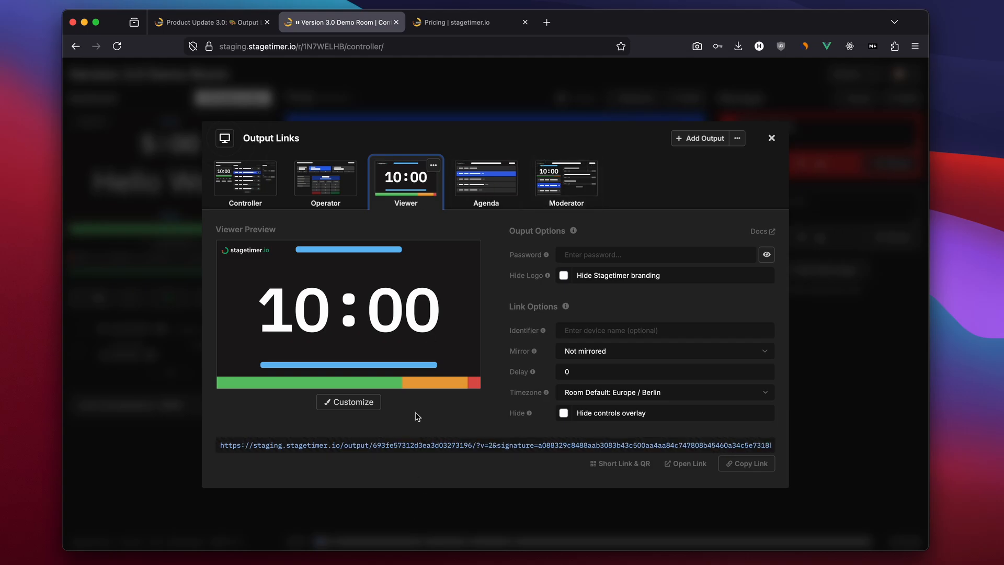
# Open the Viewer output's customizer and inspect its speaker text, title, logo image, timer combo and progress bar elements
pyautogui.click(347, 404)
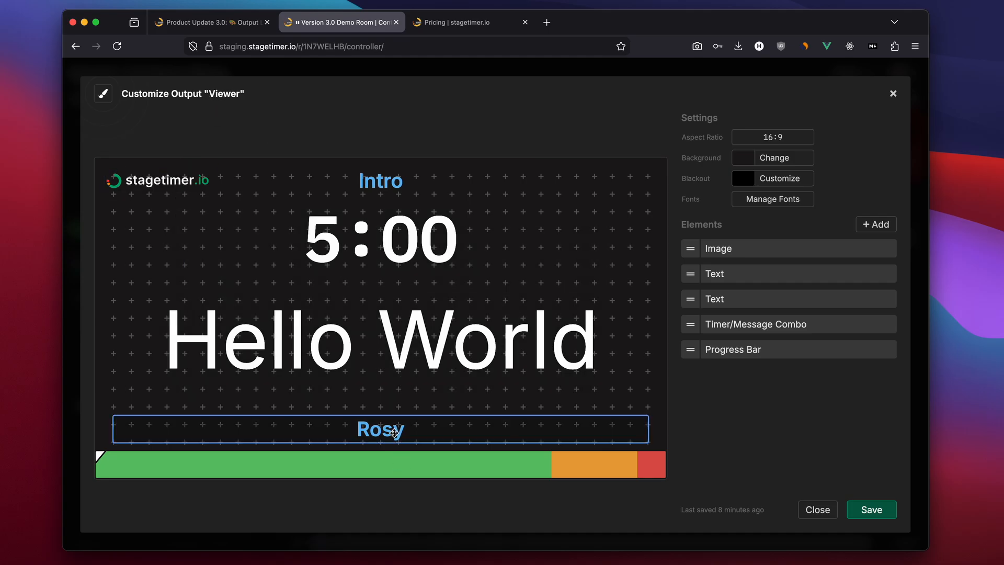
pyautogui.click(386, 466)
pyautogui.click(384, 430)
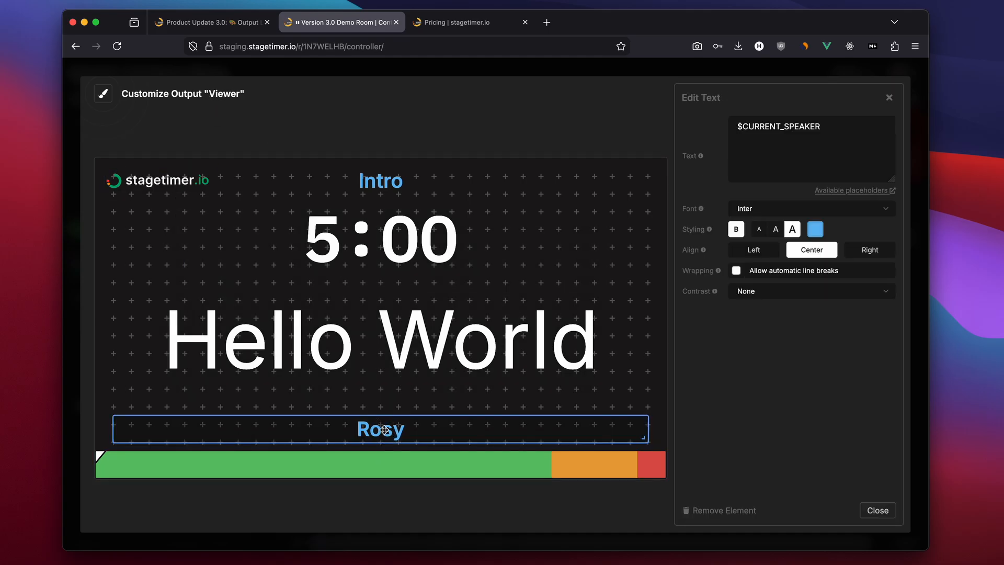
pyautogui.click(397, 247)
pyautogui.click(382, 176)
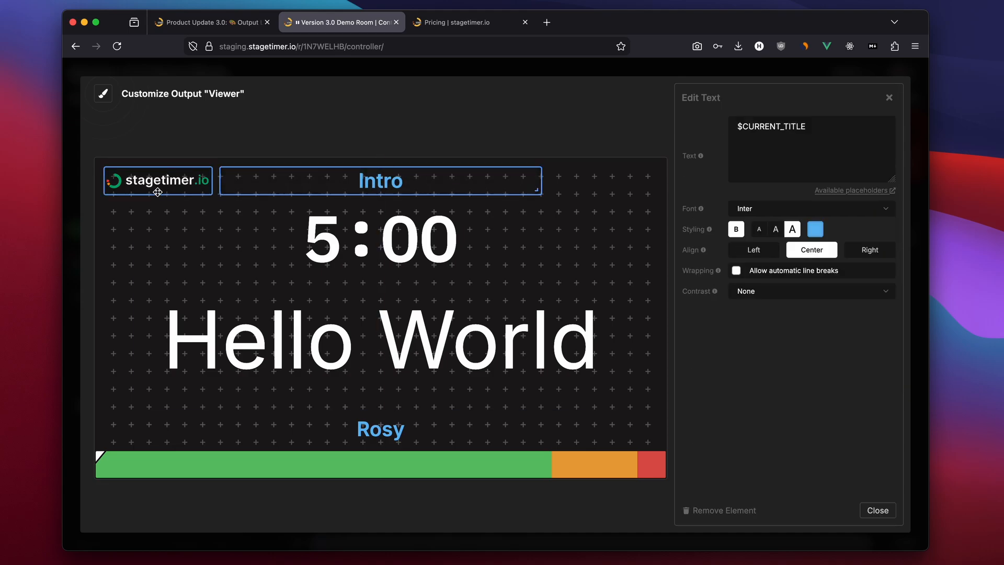
pyautogui.click(165, 189)
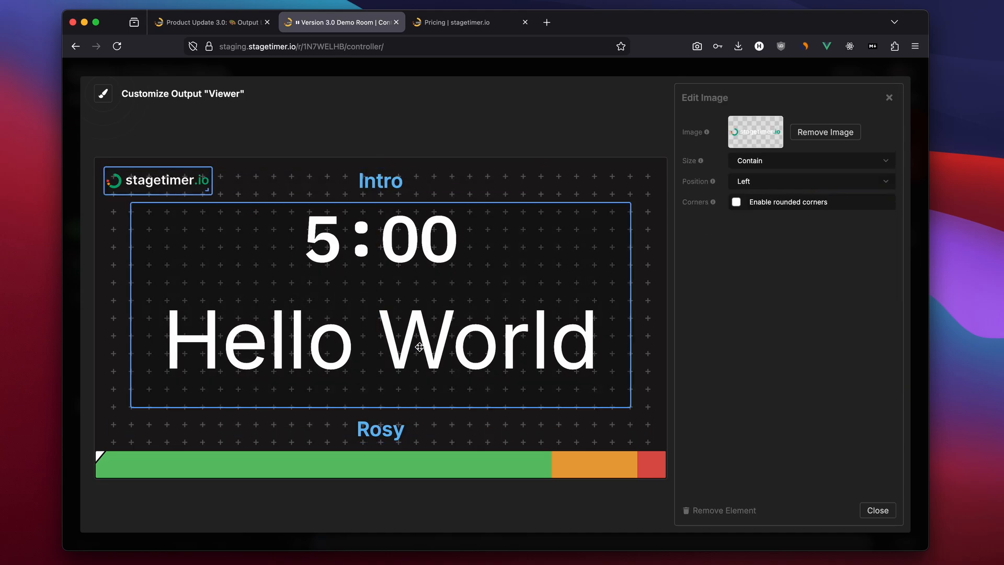
pyautogui.click(514, 460)
pyautogui.moveTo(659, 473)
pyautogui.mouseDown()
pyautogui.moveTo(659, 457)
pyautogui.moveTo(650, 469)
pyautogui.mouseUp()
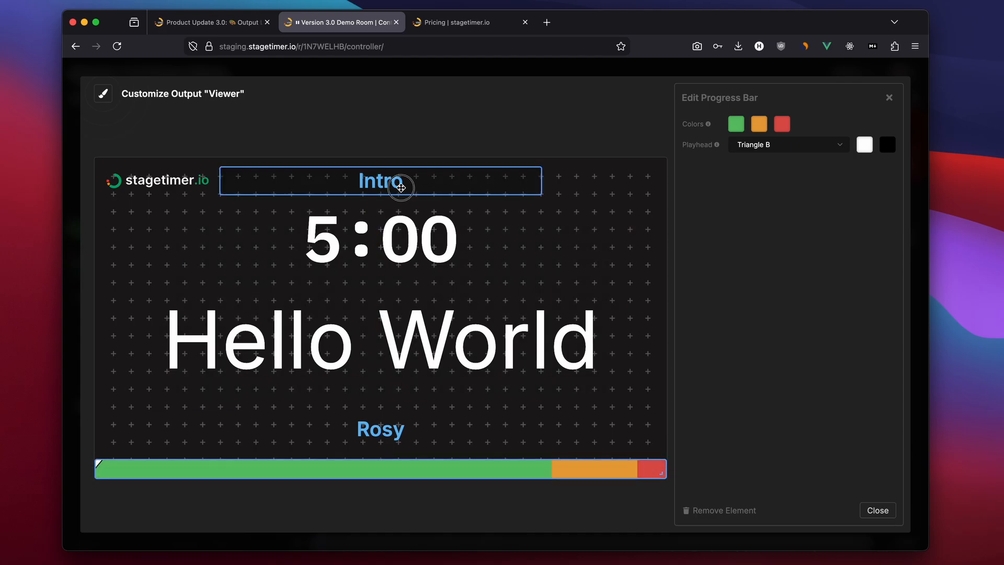
pyautogui.click(400, 187)
pyautogui.click(878, 510)
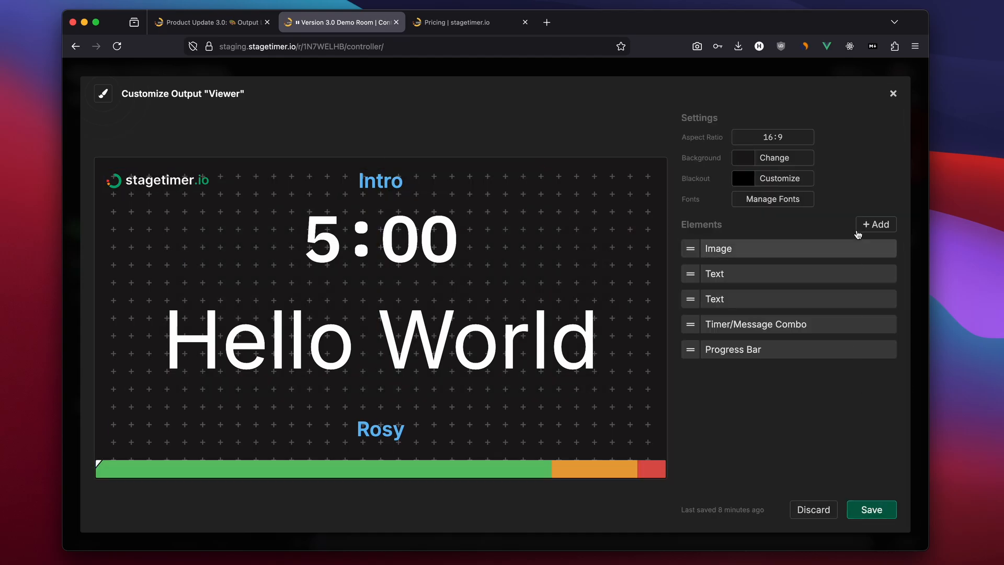
# Add a Time of Day (Clock) element and move it to the top right corner of the layout
pyautogui.click(871, 223)
pyautogui.click(763, 243)
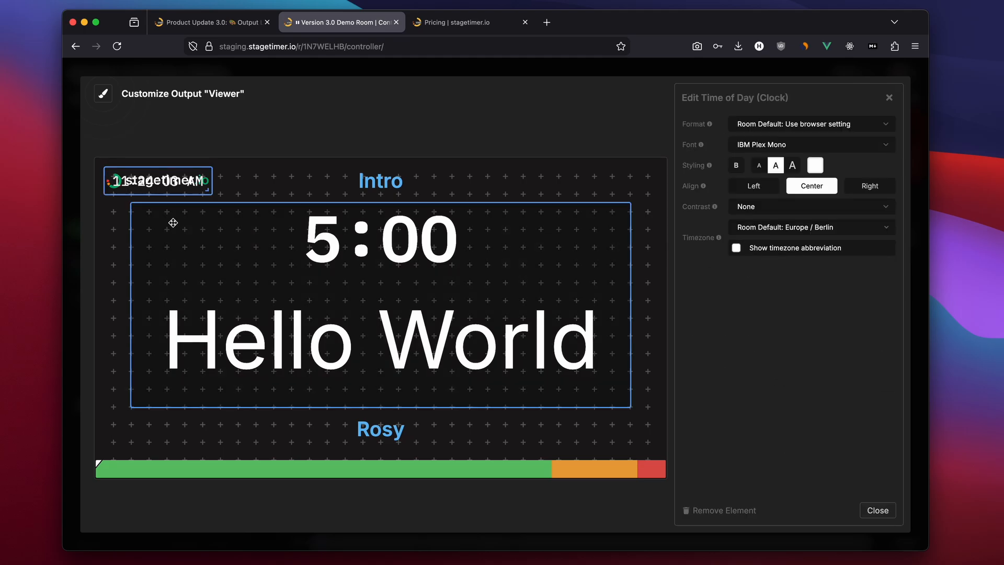
pyautogui.moveTo(138, 187); pyautogui.dragTo(578, 188)
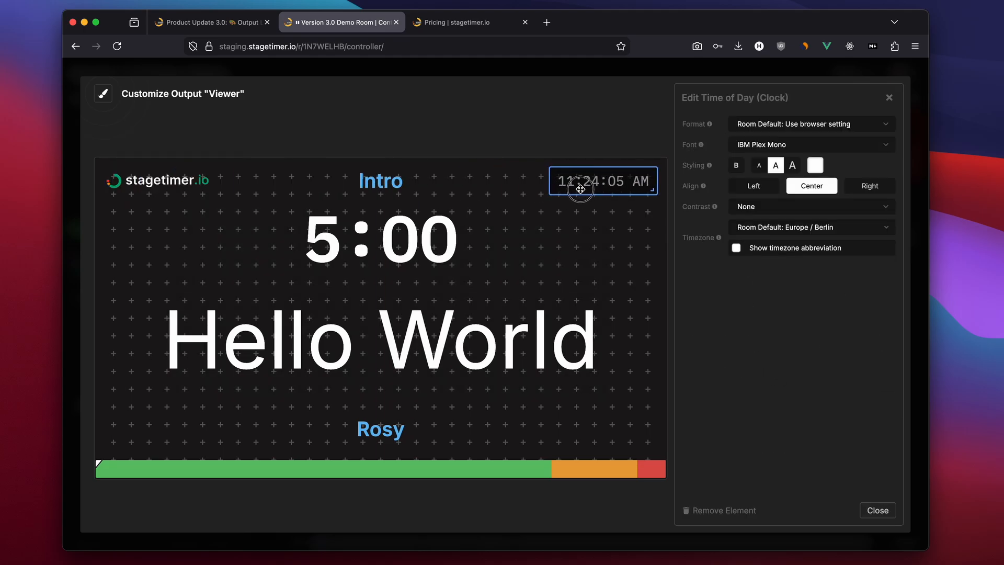
# Enable the clock's timezone abbreviation and bold styling, then close its settings
pyautogui.click(738, 248)
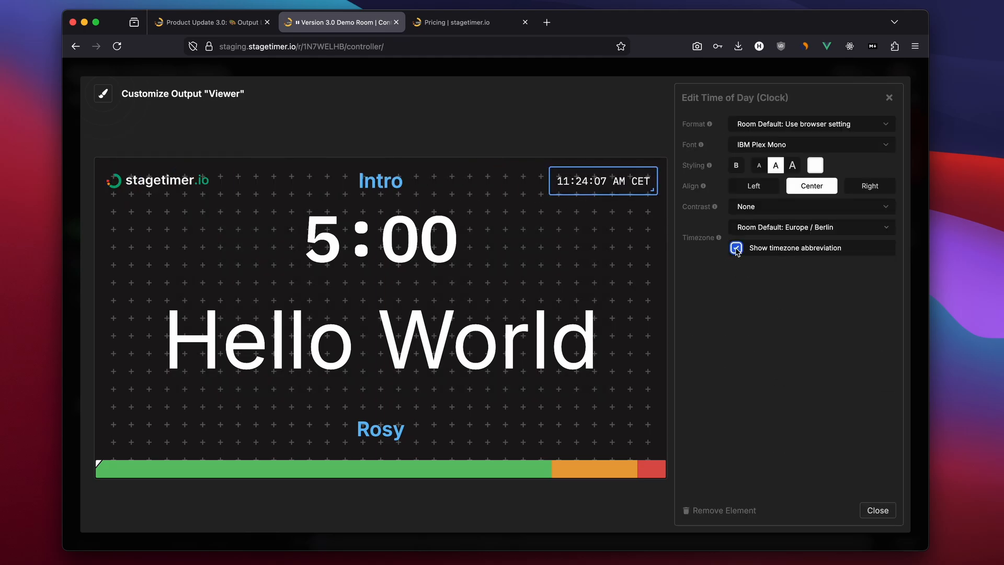
pyautogui.click(736, 165)
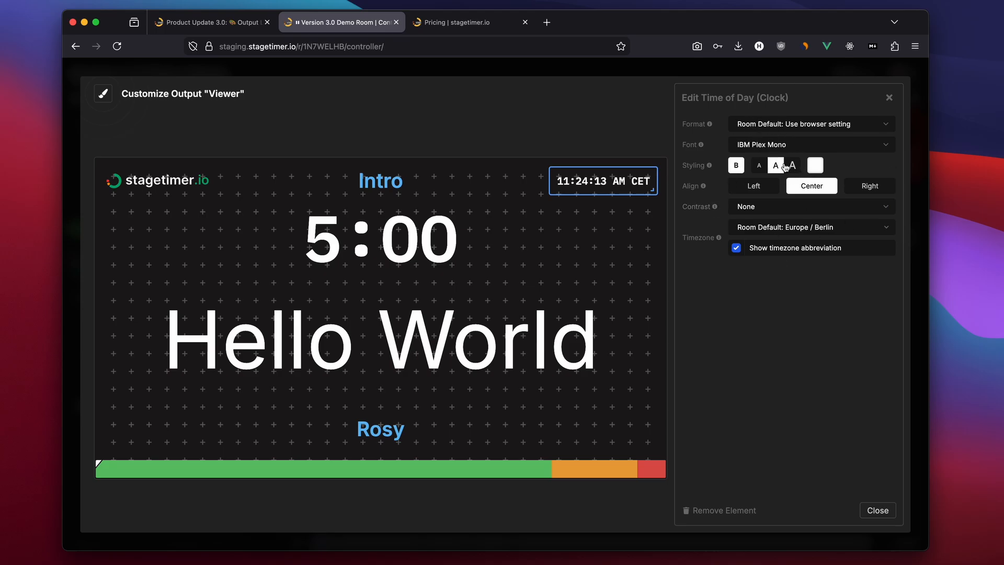
pyautogui.click(878, 511)
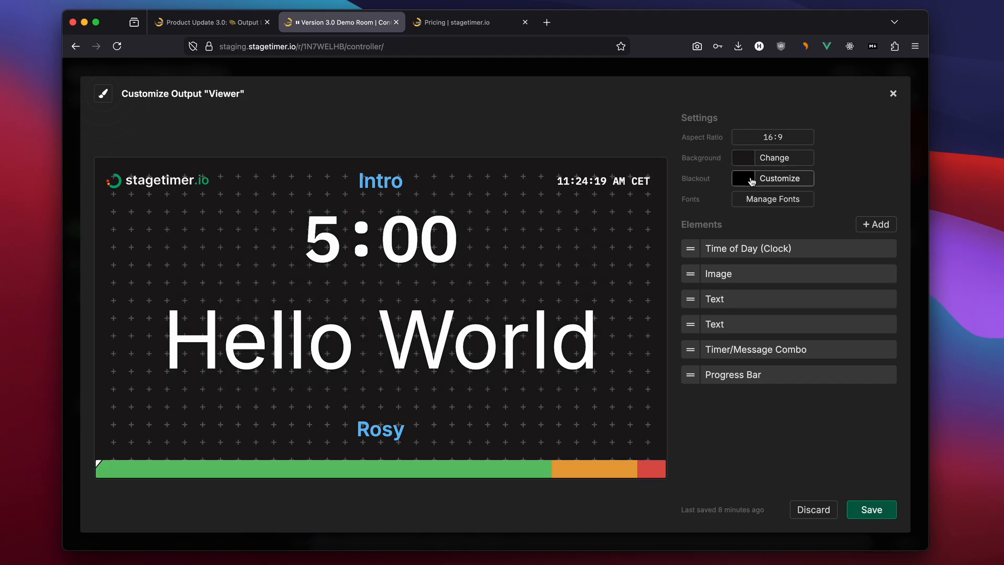
# Review the blackout and background customization options without changing them
pyautogui.click(755, 181)
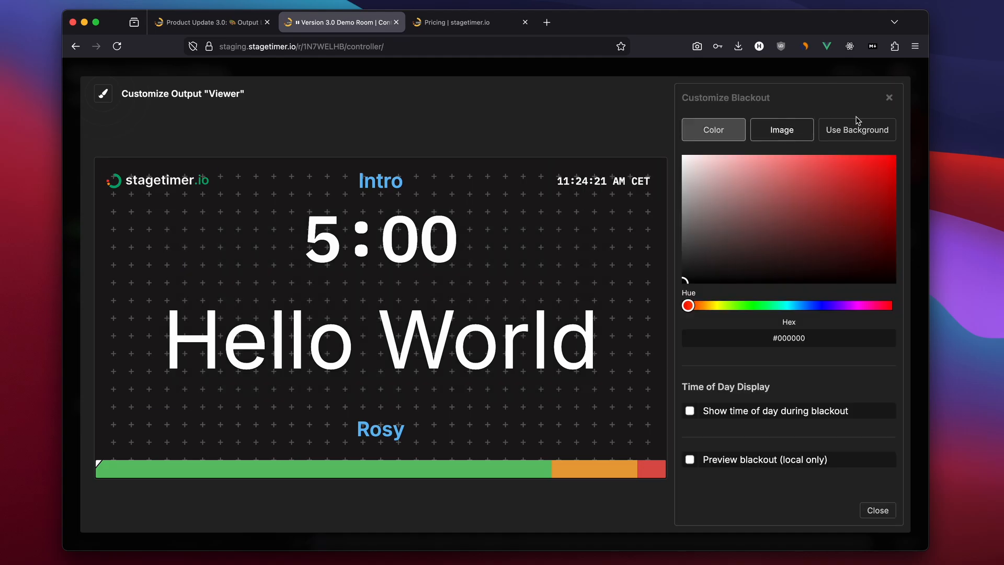
pyautogui.click(889, 100)
pyautogui.click(784, 160)
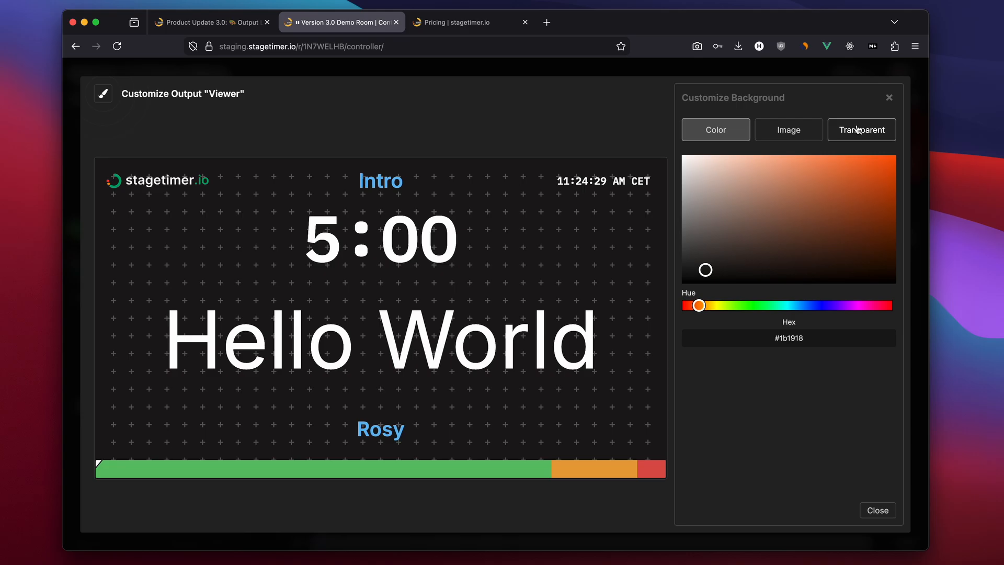
pyautogui.click(889, 98)
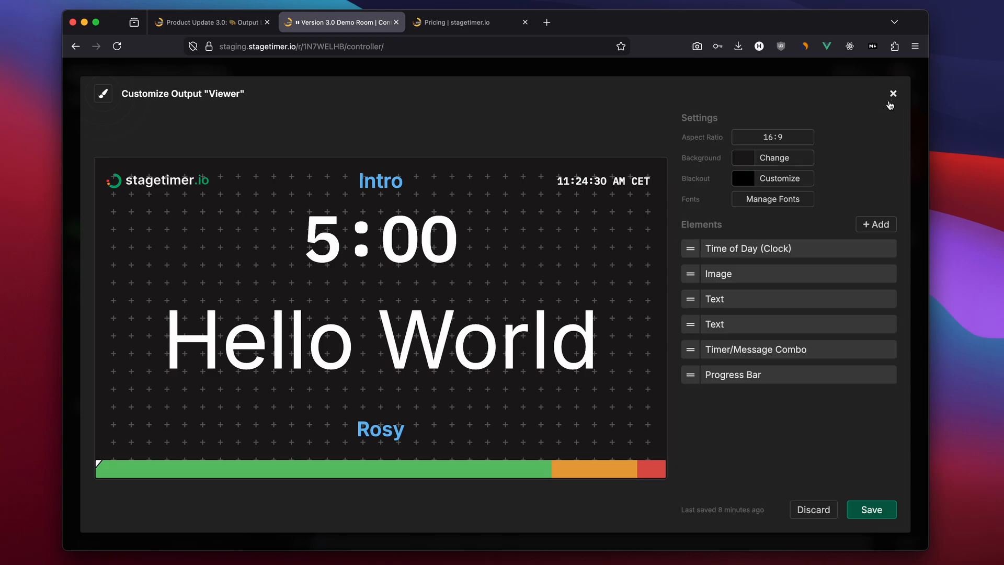
# Set the layout's aspect ratio to the Phone Portrait 360:800 preset
pyautogui.click(771, 137)
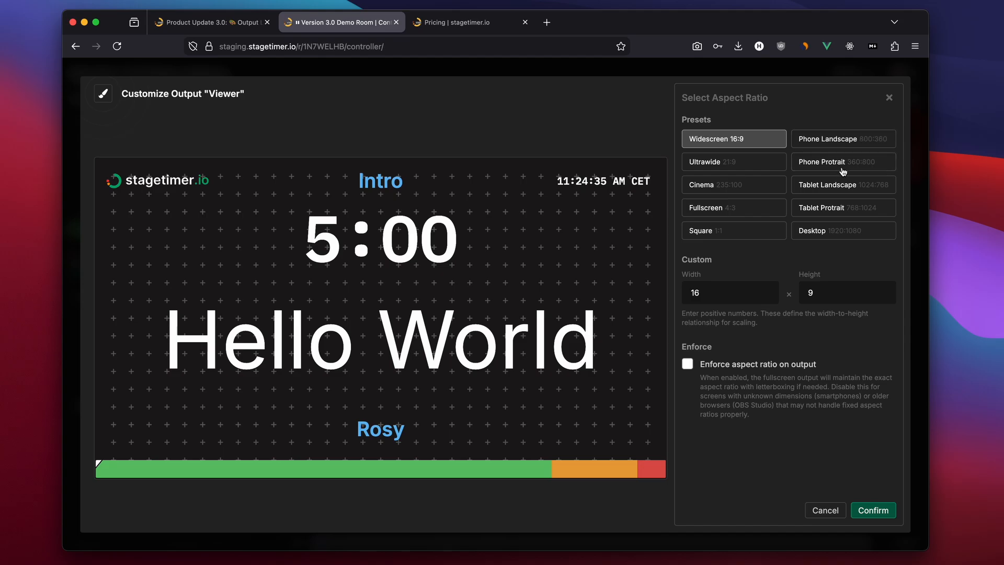
pyautogui.click(839, 140)
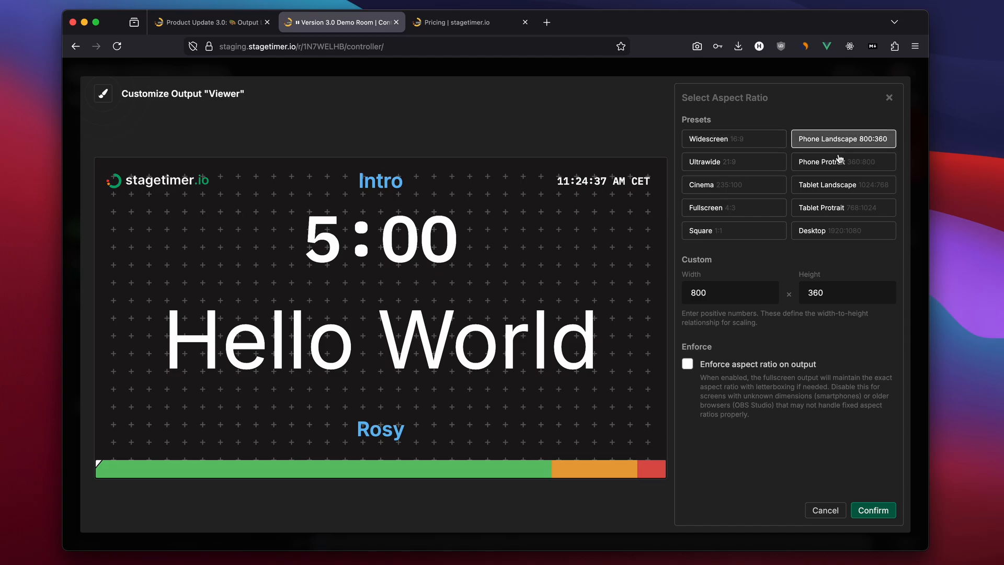
pyautogui.click(839, 159)
pyautogui.click(864, 510)
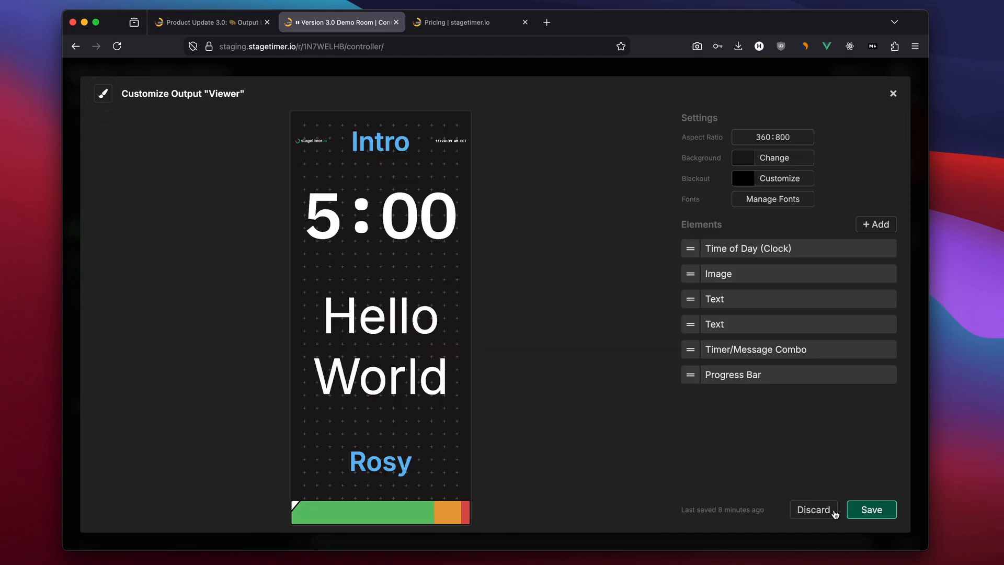
# Set the aspect ratio back to the Widescreen 16:9 preset
pyautogui.click(772, 137)
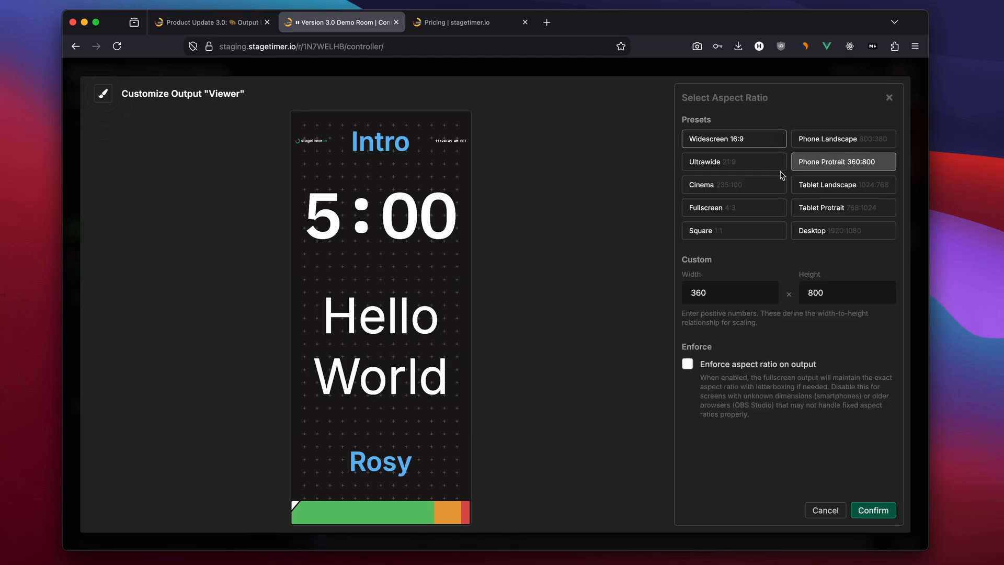
pyautogui.click(731, 140)
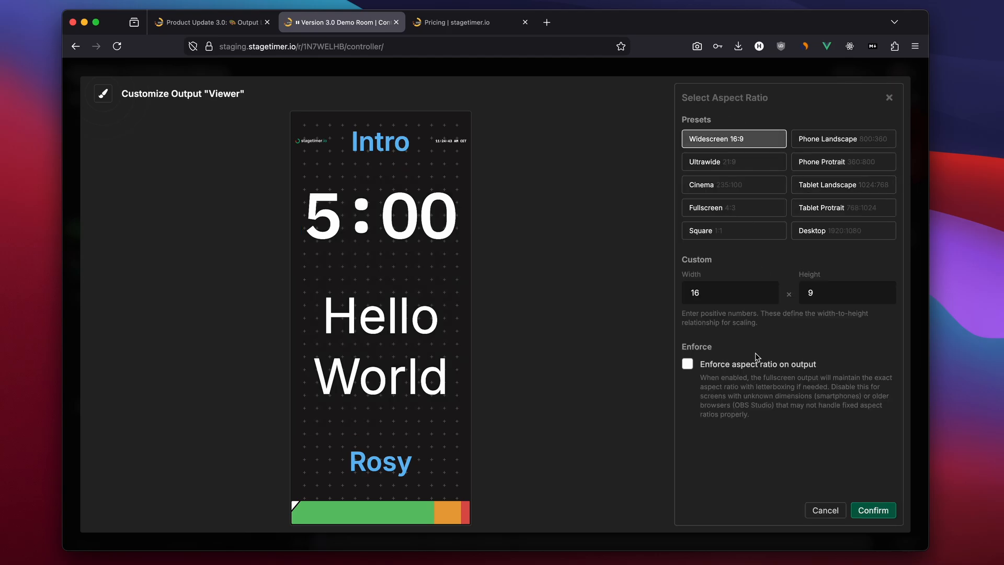
pyautogui.click(876, 509)
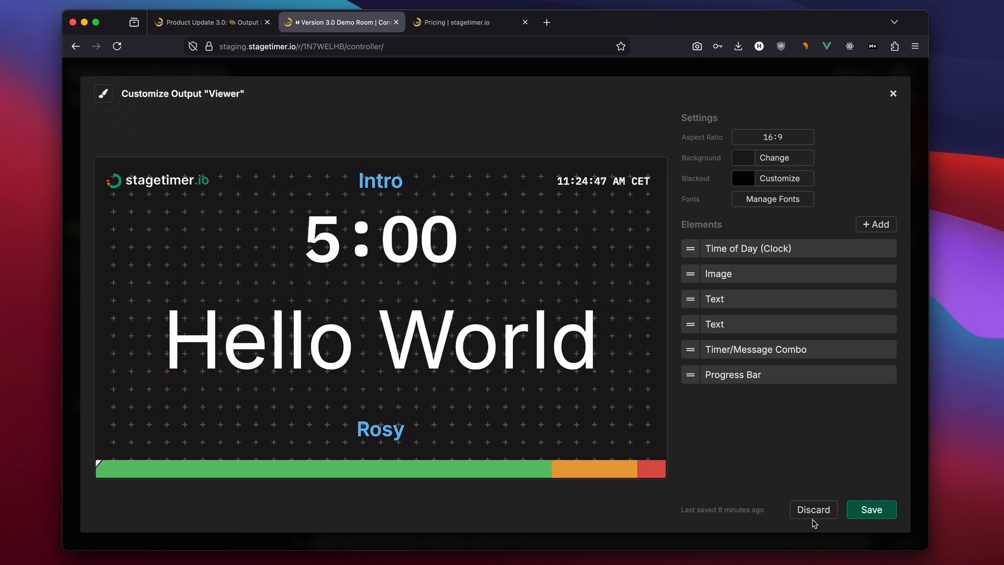
# Save the customized Viewer output and close the customizer
pyautogui.click(870, 511)
pyautogui.click(800, 510)
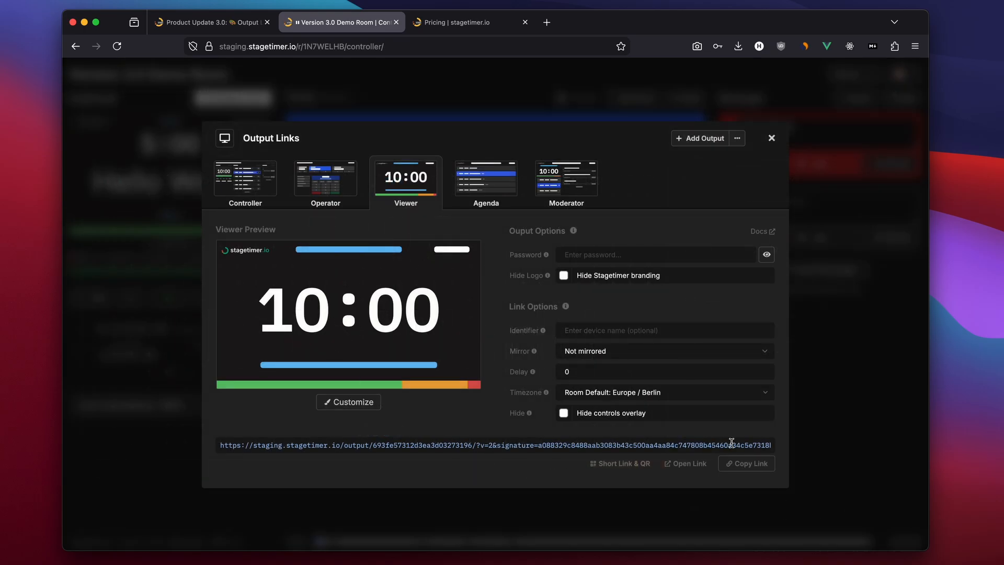
# Open the Viewer output link in its own browser window and resize the window to a narrow width
pyautogui.click(699, 467)
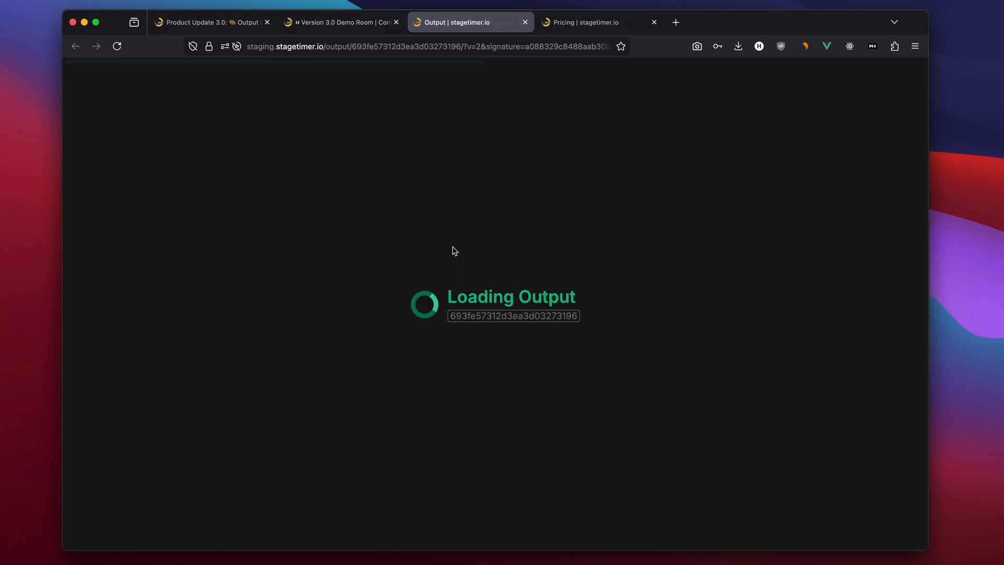
pyautogui.moveTo(462, 24); pyautogui.dragTo(381, 256)
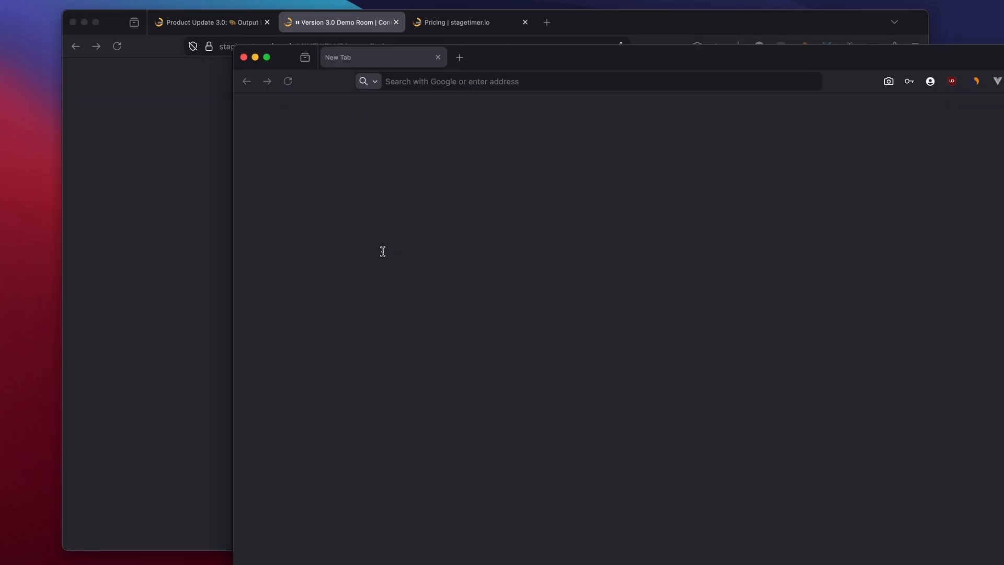
pyautogui.moveTo(490, 59); pyautogui.dragTo(276, 15)
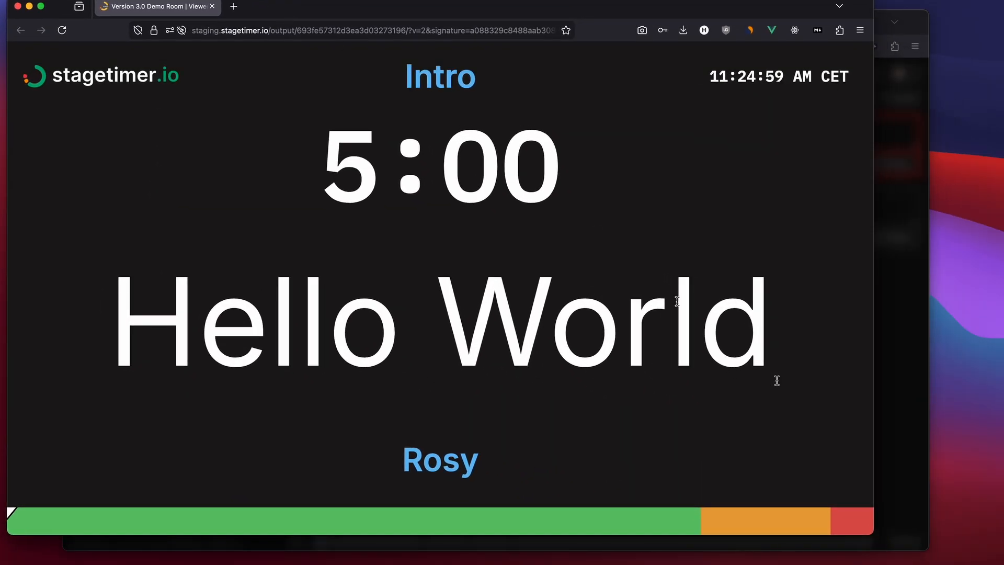
pyautogui.moveTo(881, 542); pyautogui.dragTo(436, 552)
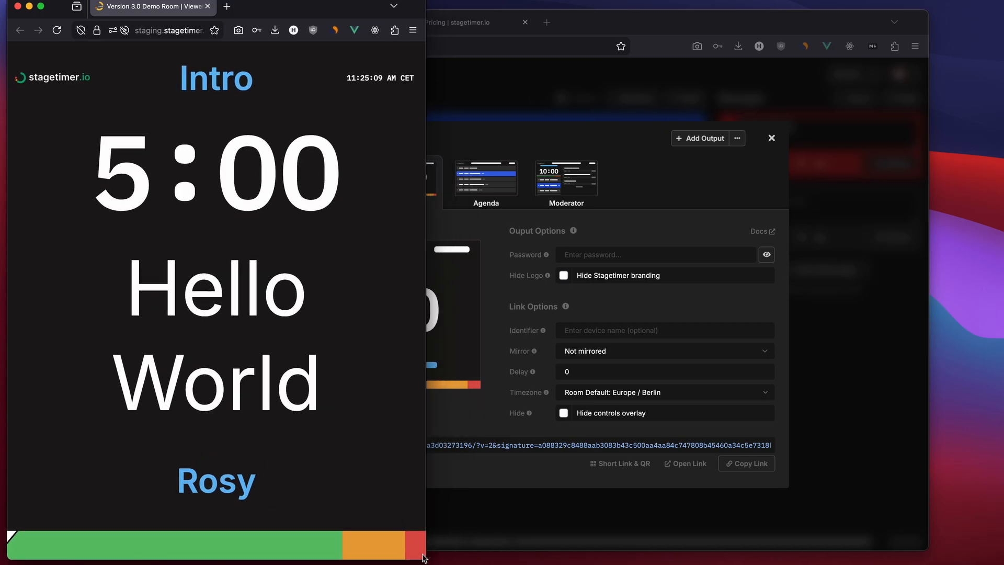
# Enable enforcing the aspect ratio on the customized Viewer output and save the layout
pyautogui.click(584, 36)
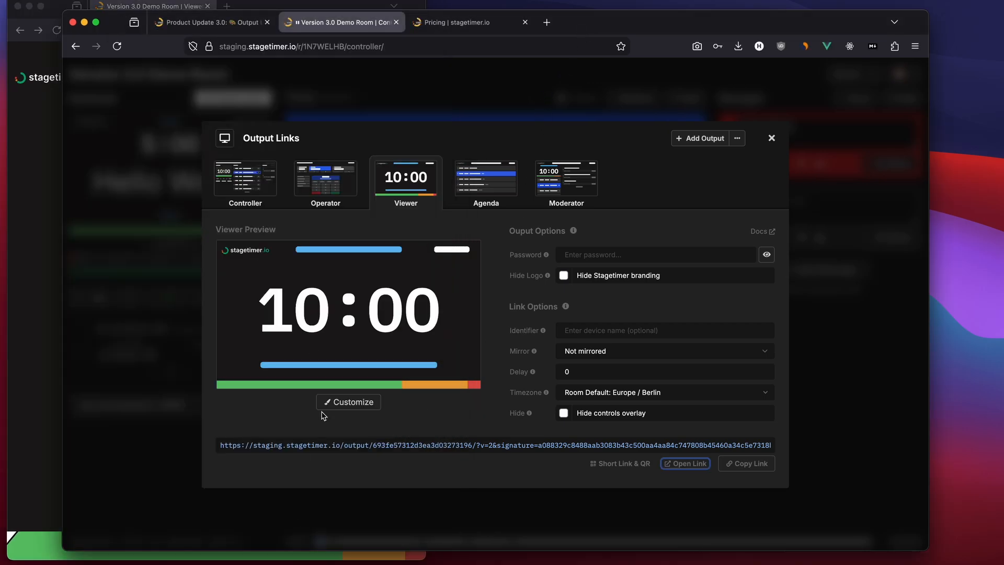
pyautogui.click(341, 401)
pyautogui.click(756, 135)
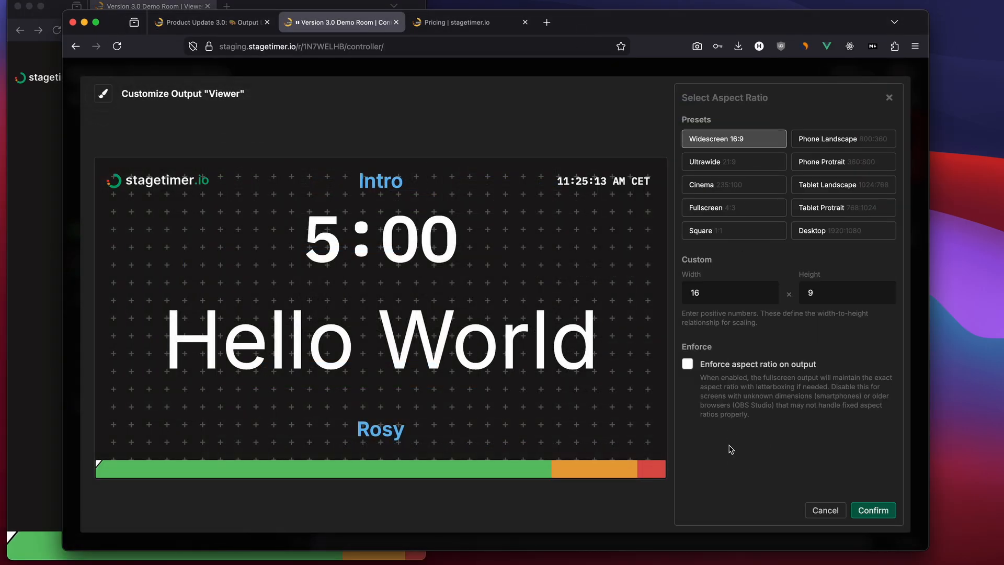
pyautogui.click(688, 364)
pyautogui.click(872, 511)
pyautogui.click(869, 516)
# Bring the separate Viewer window forward and widen it to check the enforced letterboxed aspect ratio
pyautogui.click(30, 434)
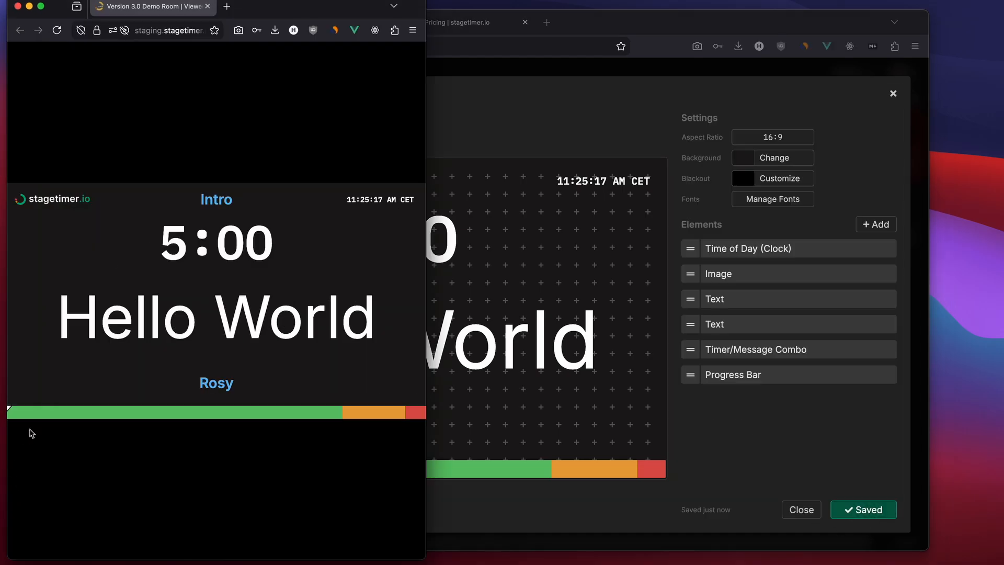
pyautogui.moveTo(426, 559); pyautogui.dragTo(512, 503)
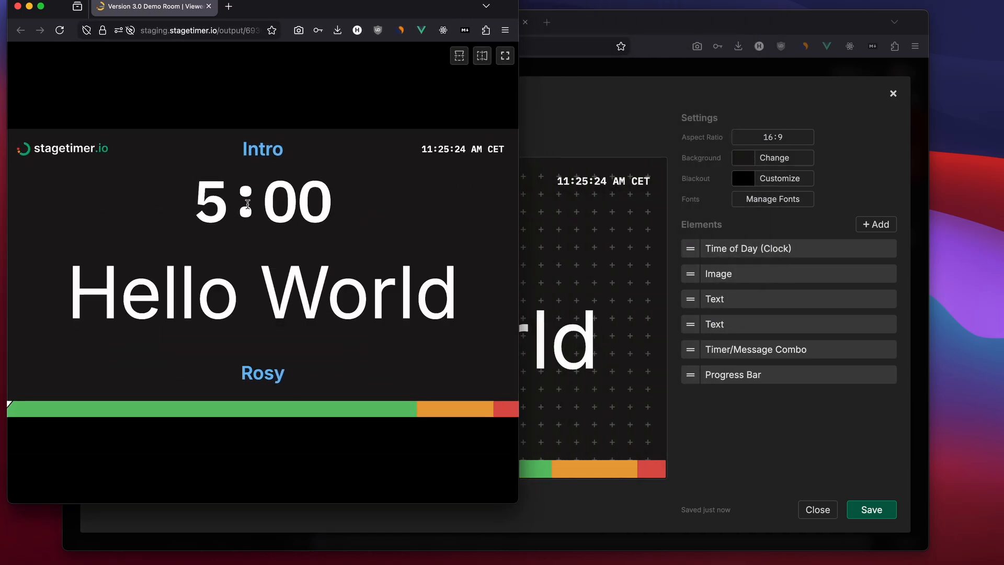
# Close the Viewer window, hide the Stagetimer branding on the Viewer output, and open its link in a new tab
pyautogui.click(17, 6)
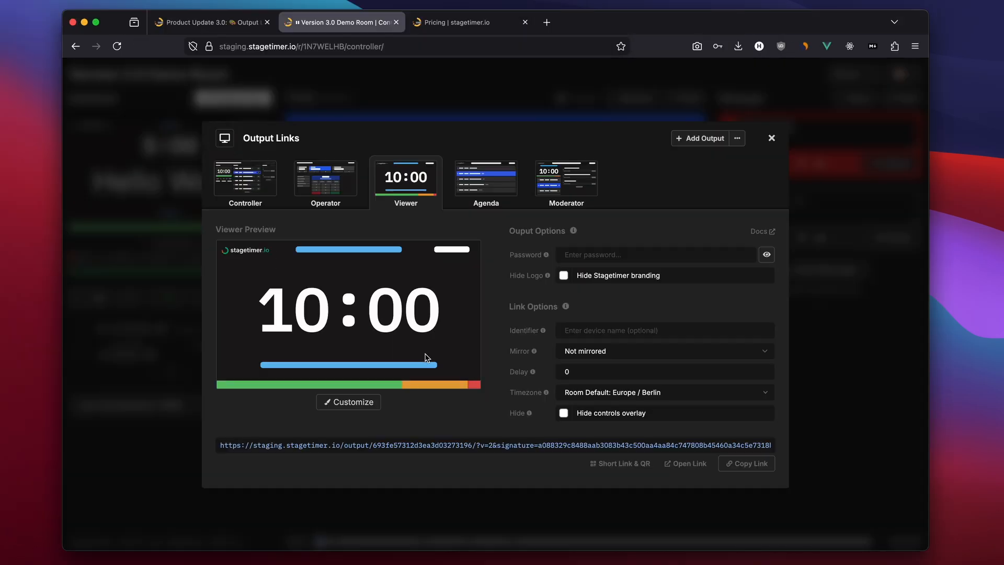
pyautogui.click(564, 275)
pyautogui.click(218, 292)
pyautogui.click(352, 27)
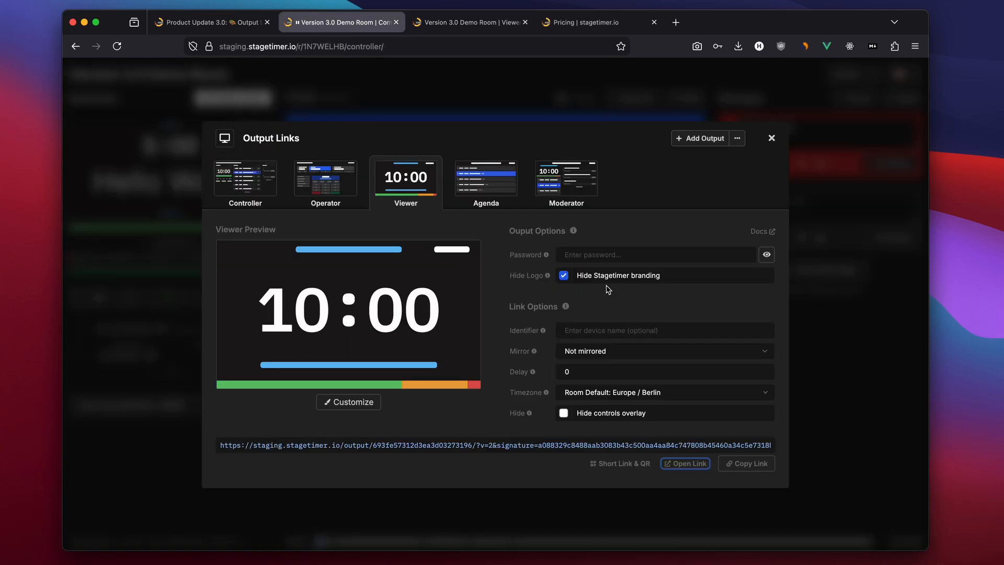
# Enter a password for the Viewer output, glancing at the Viewer tab, and show the password in plain text
pyautogui.click(582, 258)
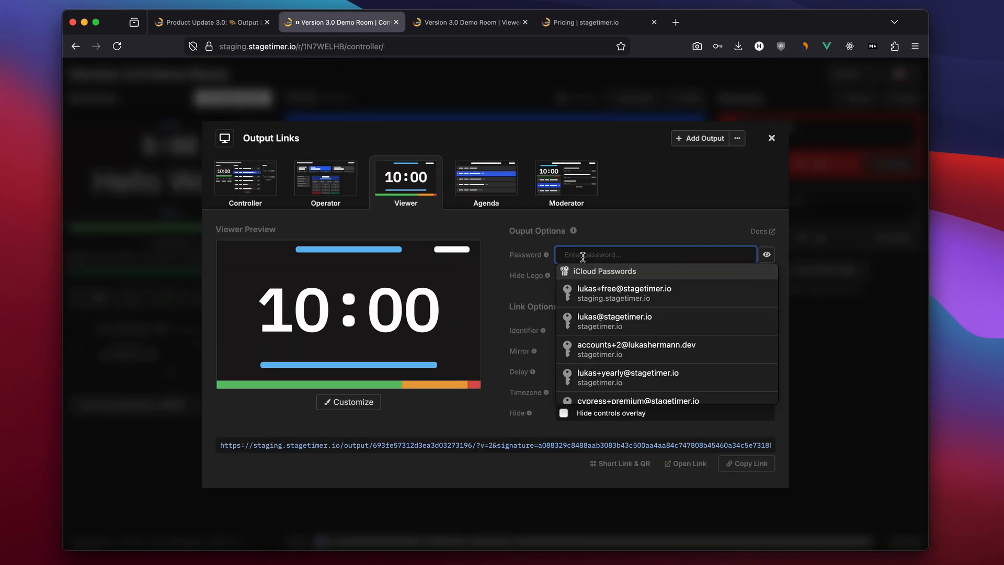
pyautogui.click(468, 22)
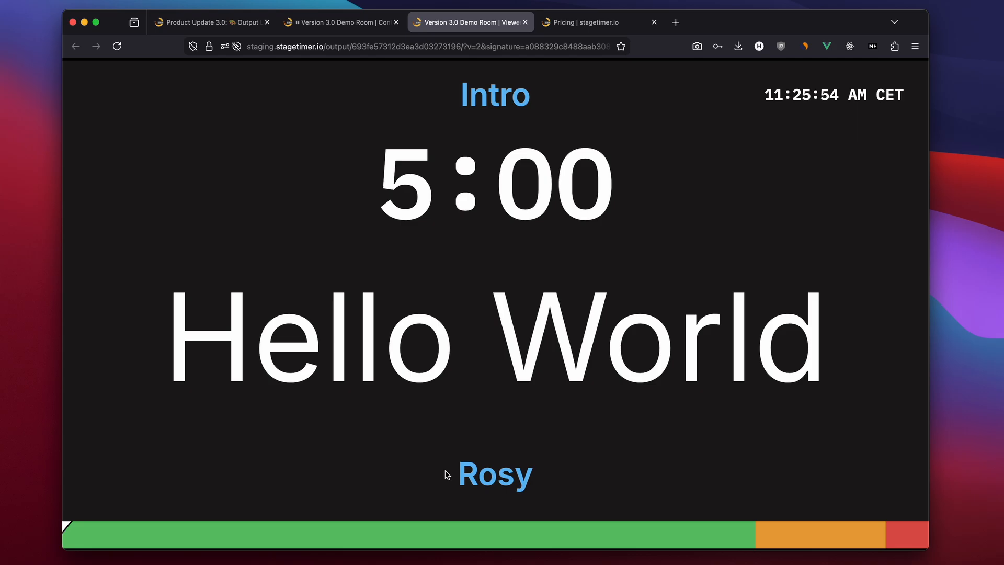
pyautogui.click(335, 23)
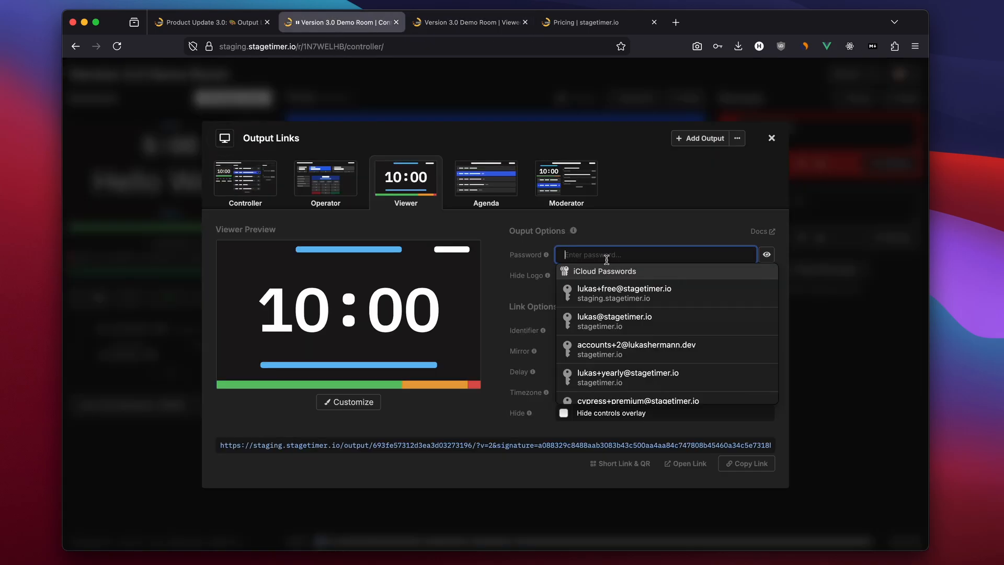
pyautogui.write('••')
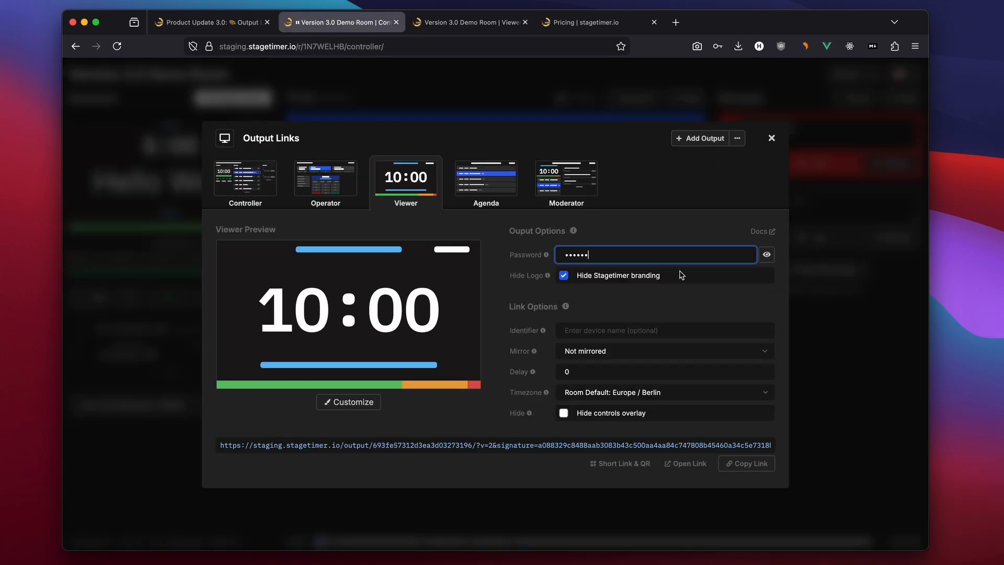
pyautogui.click(766, 255)
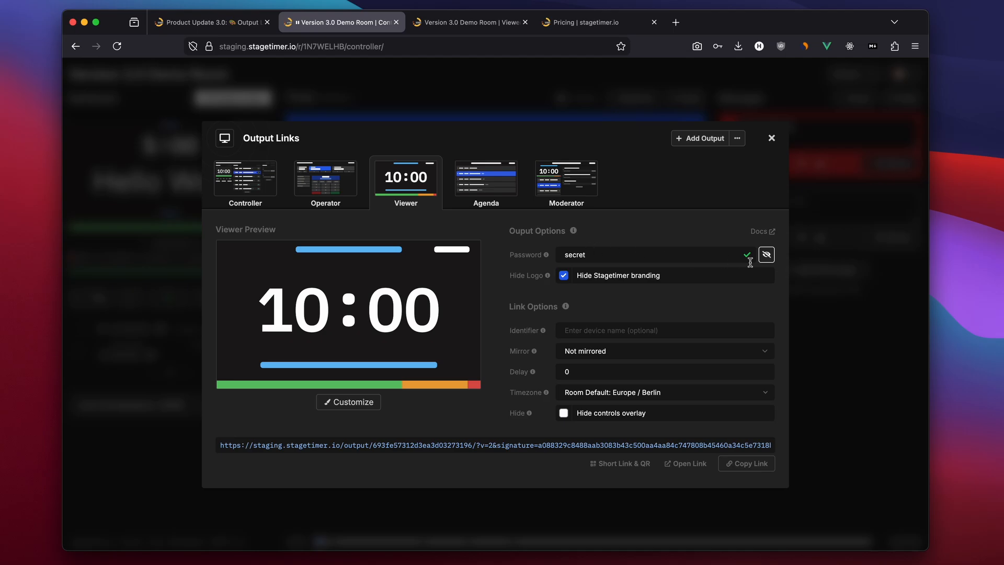
# Enter the output password in the Viewer tab to unlock it, then return to the controller
pyautogui.click(453, 30)
pyautogui.click(471, 291)
pyautogui.write('se')
pyautogui.press('Return')
pyautogui.hotkey('ctrl', 'shift', 'Tab')
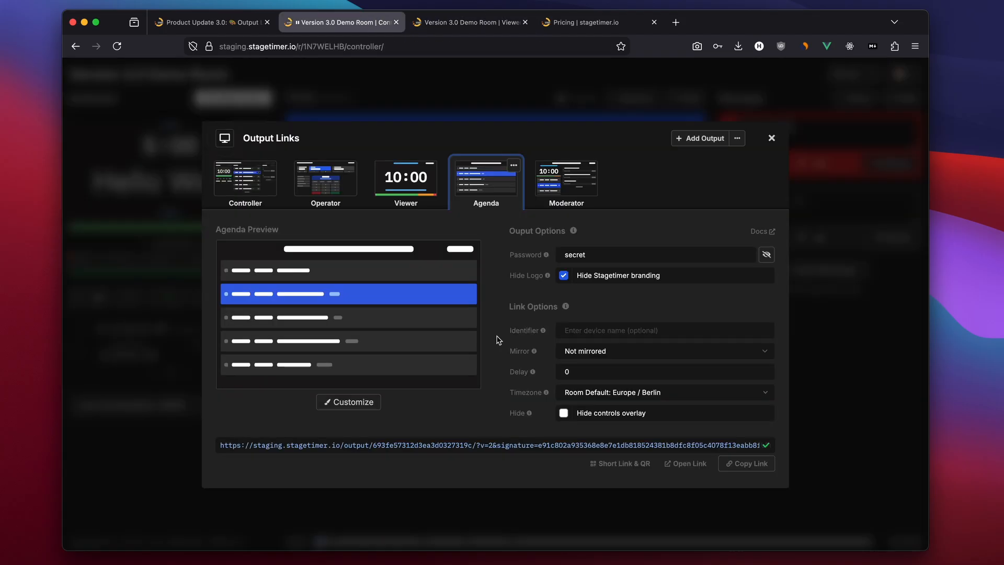
# Switch to the Agenda output and open its customizer
pyautogui.press('Left')
pyautogui.press('Right')
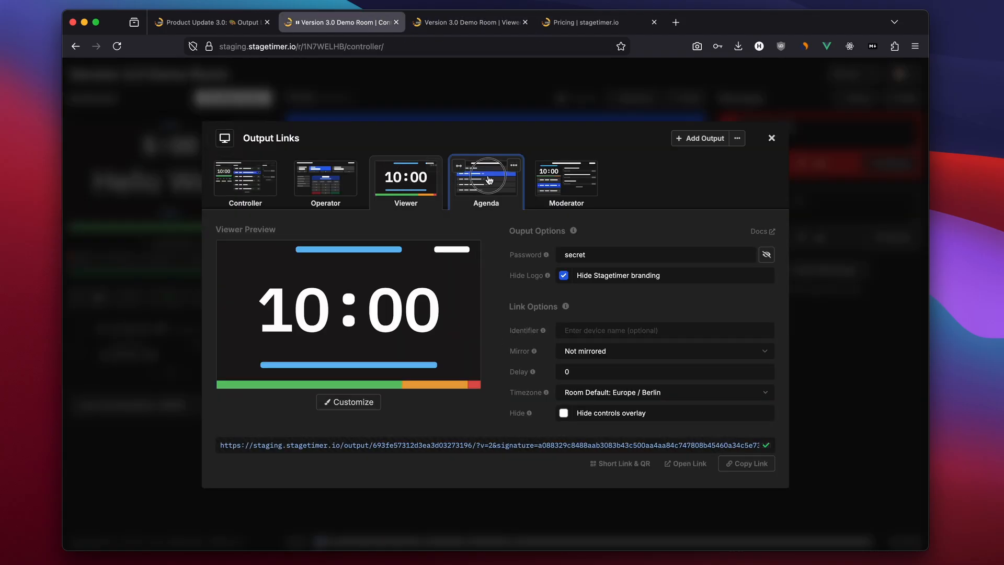
pyautogui.press('Right')
pyautogui.click(509, 191)
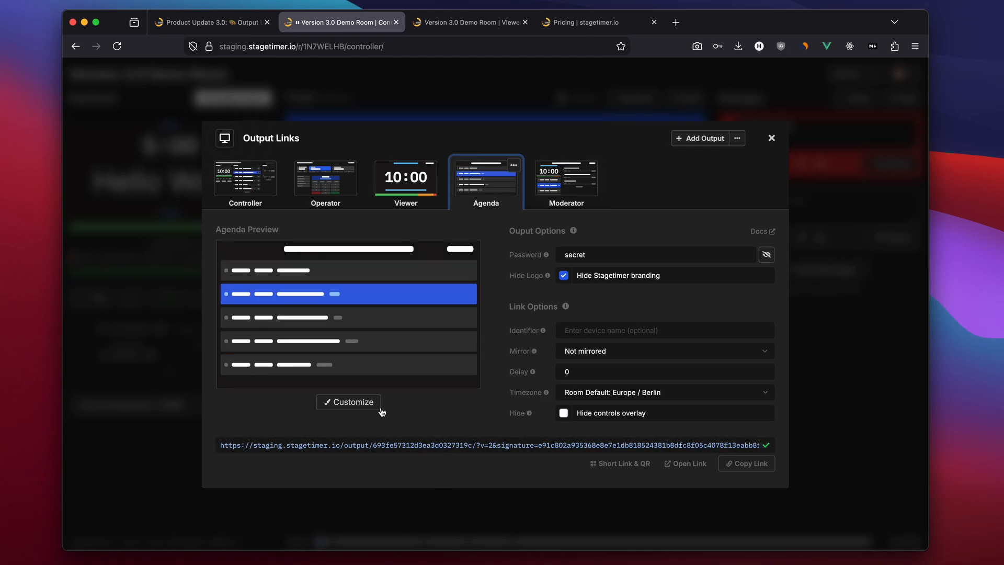
pyautogui.click(352, 402)
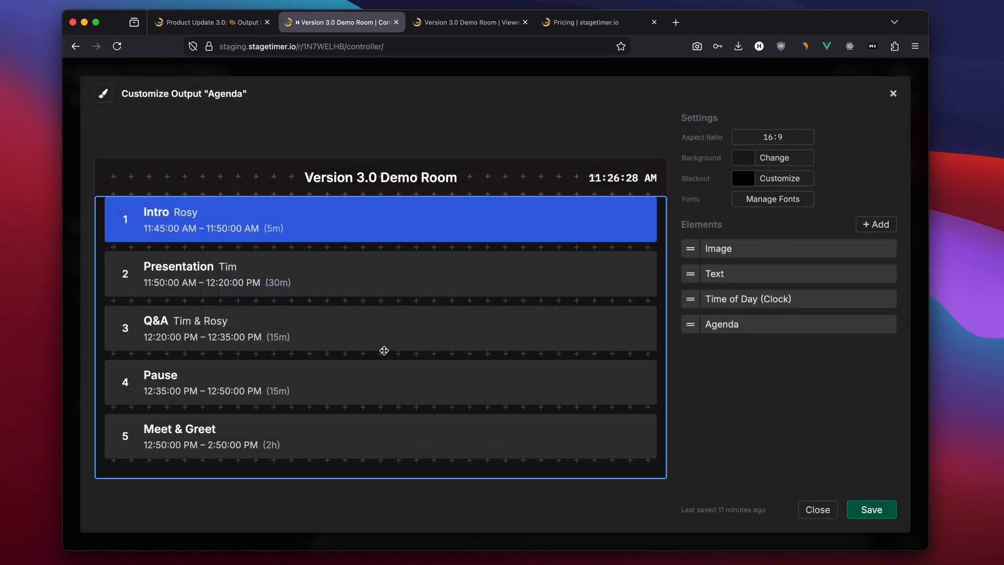
# Edit the agenda element to show notes and labels and hide durations, then close the element editor
pyautogui.click(270, 250)
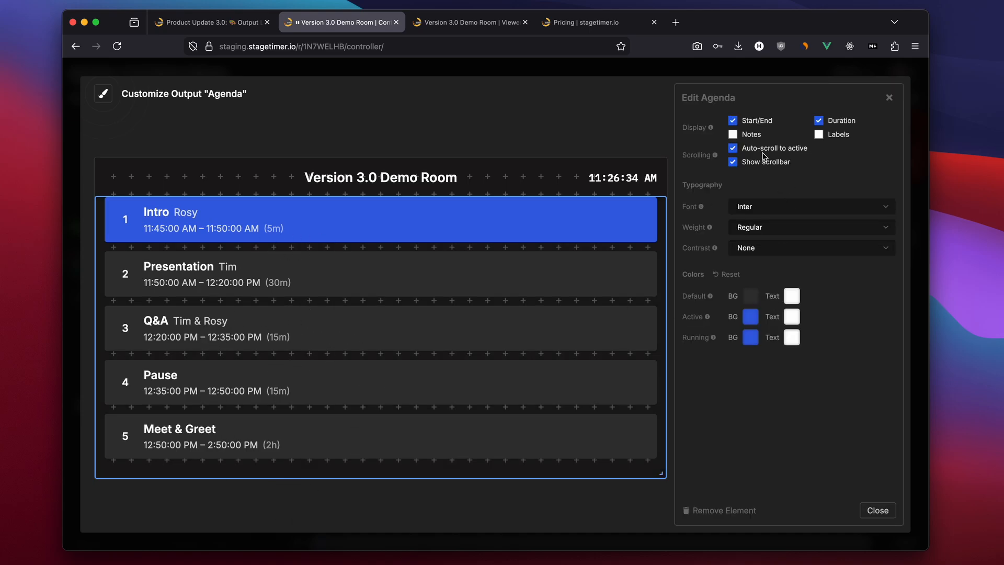
pyautogui.click(733, 135)
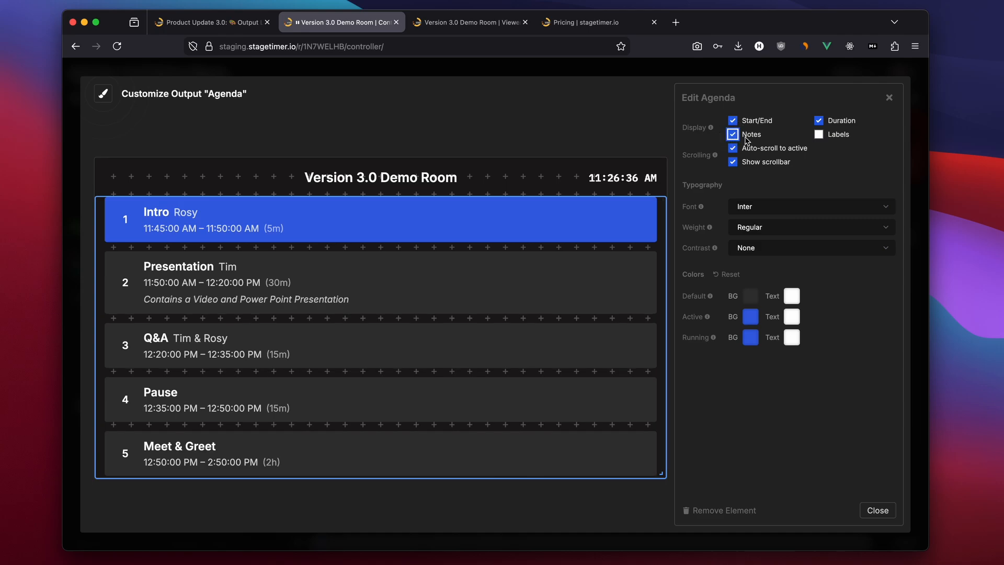
pyautogui.click(819, 134)
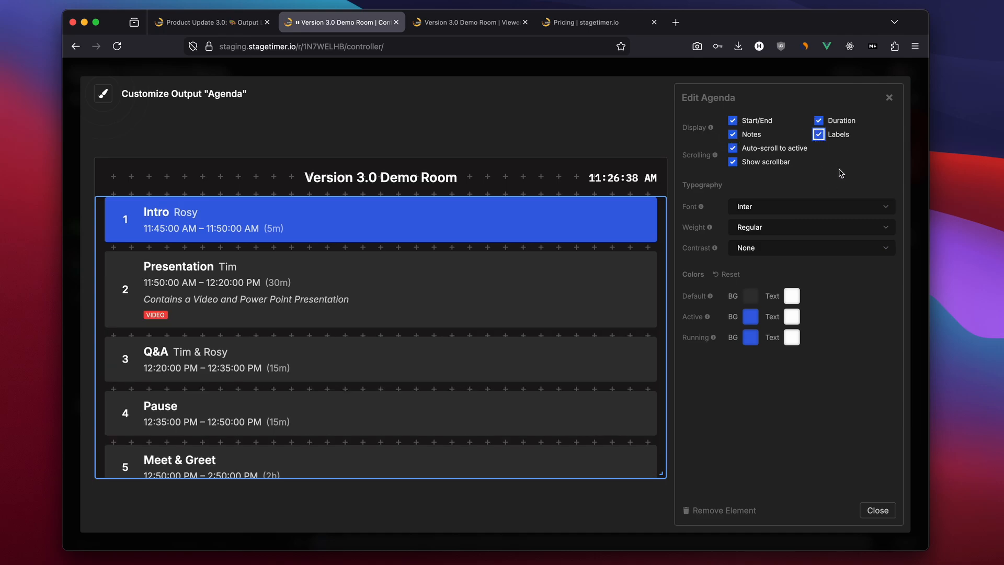
pyautogui.click(819, 121)
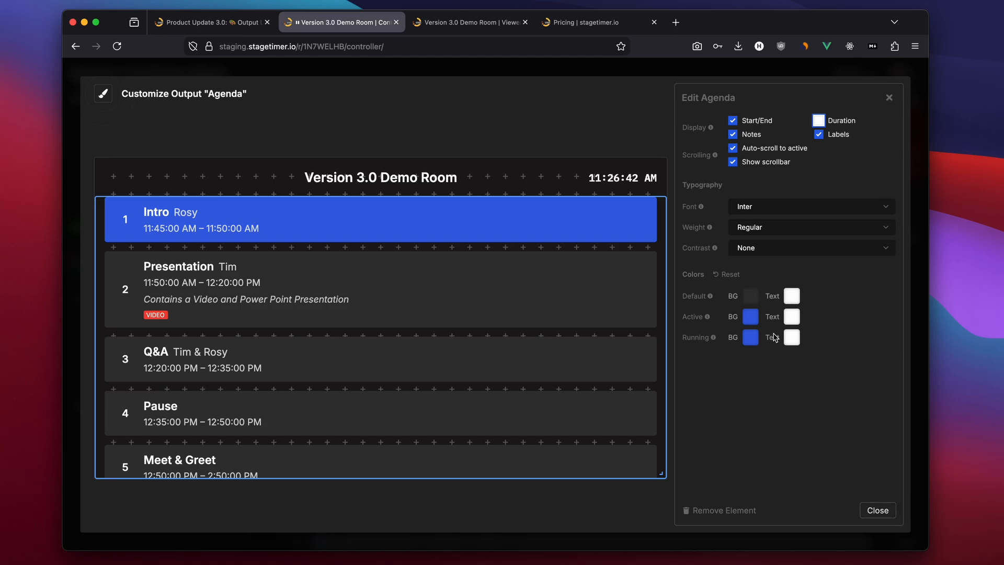
pyautogui.click(877, 506)
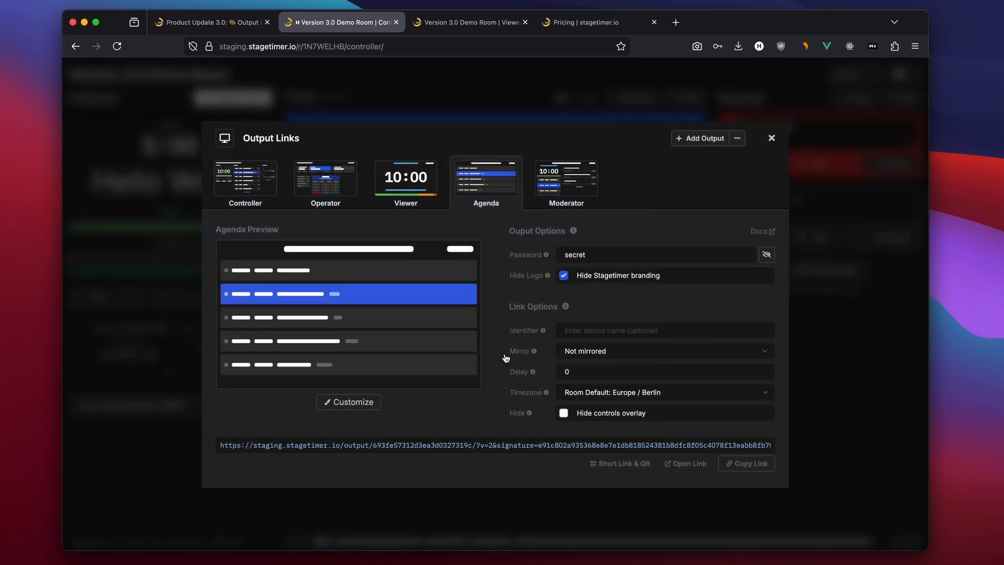
# Open the Agenda output link in a new tab and enter the output password to access it
pyautogui.click(680, 464)
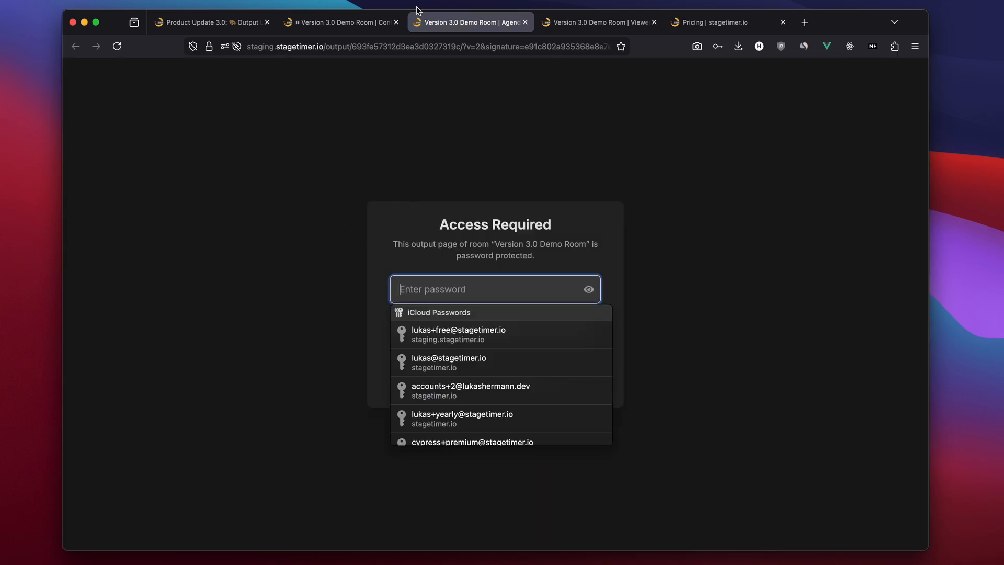
pyautogui.click(367, 23)
pyautogui.click(685, 463)
pyautogui.write('s••')
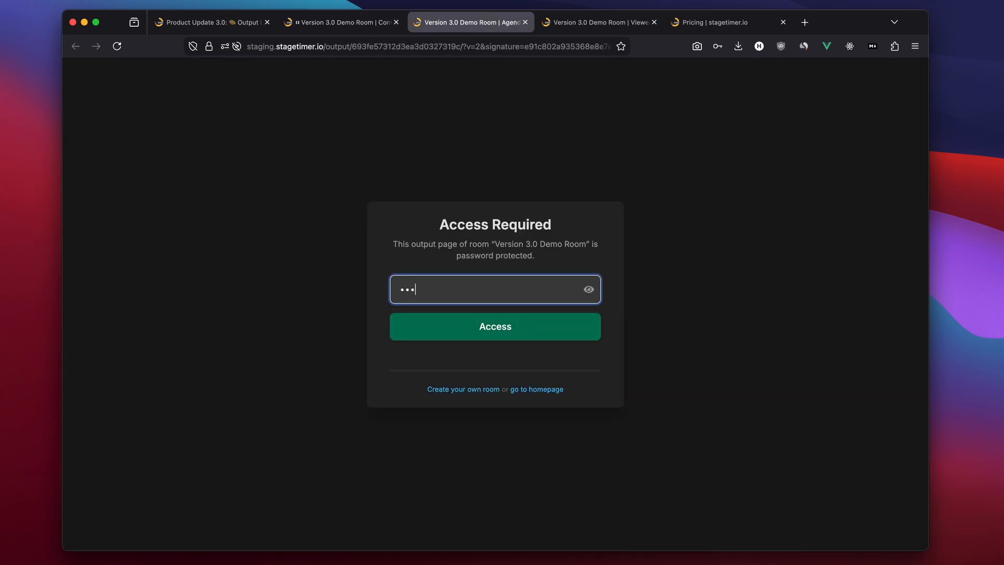
pyautogui.write('•••')
pyautogui.press('Return')
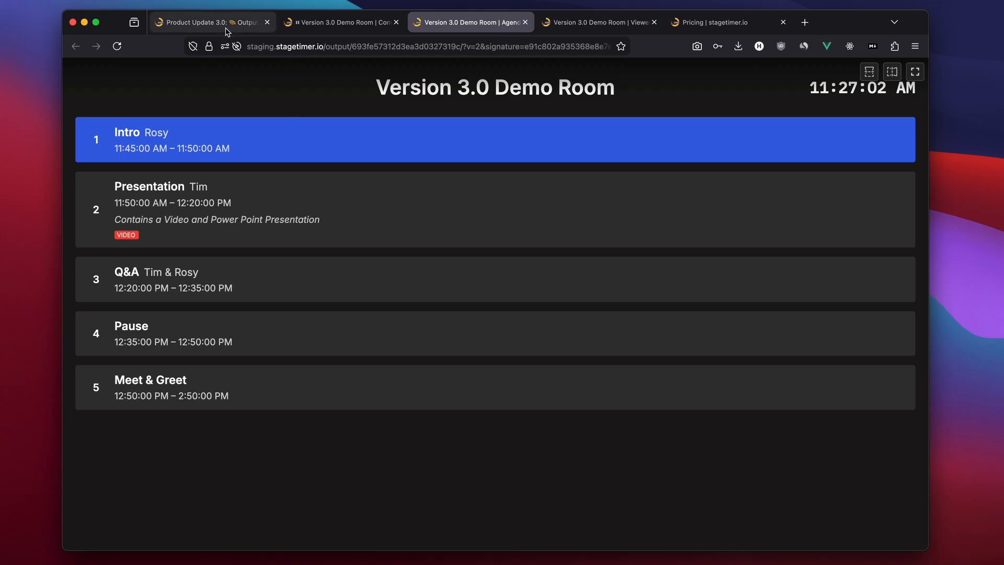
# Start the Intro timer in the controller and watch its progress on the Agenda output tab
pyautogui.click(330, 24)
pyautogui.click(537, 122)
pyautogui.press('space')
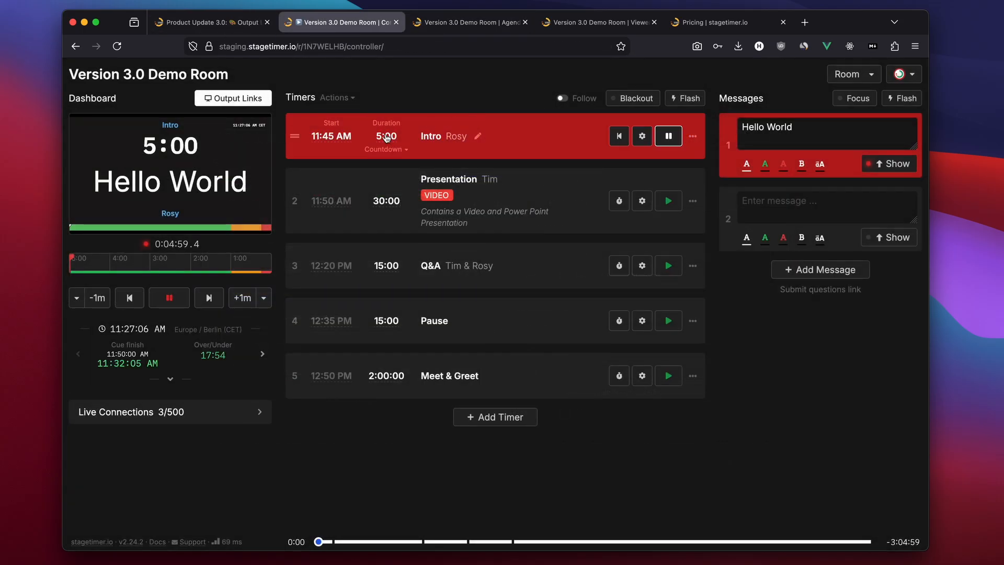
pyautogui.click(465, 22)
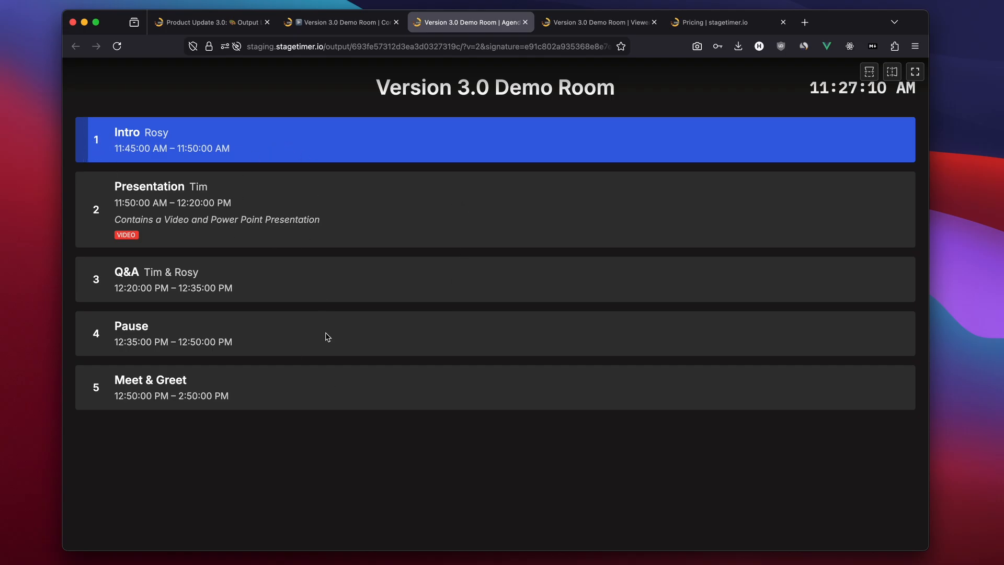
pyautogui.click(355, 24)
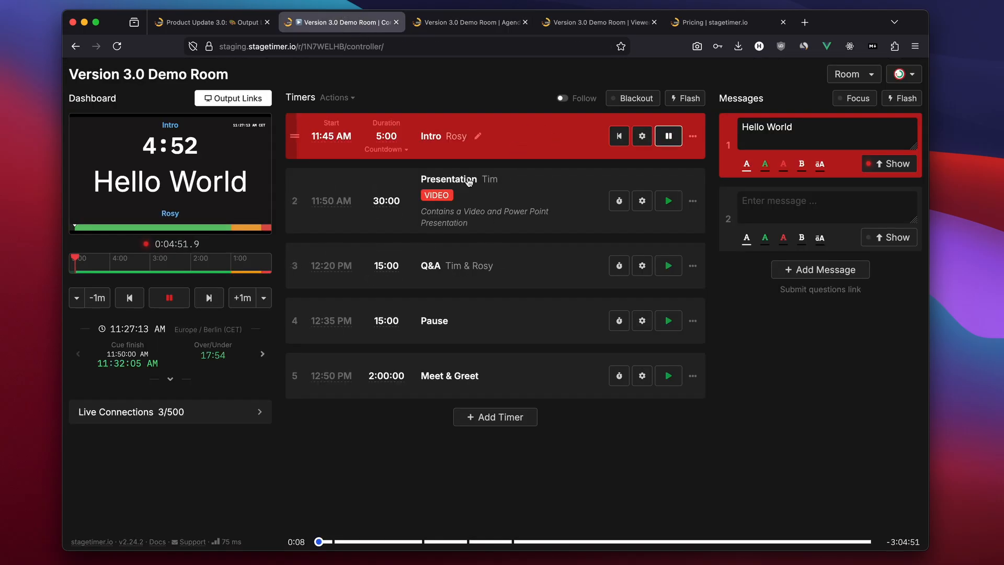
# Open the output links and examine the Agenda output's mirror options
pyautogui.click(212, 99)
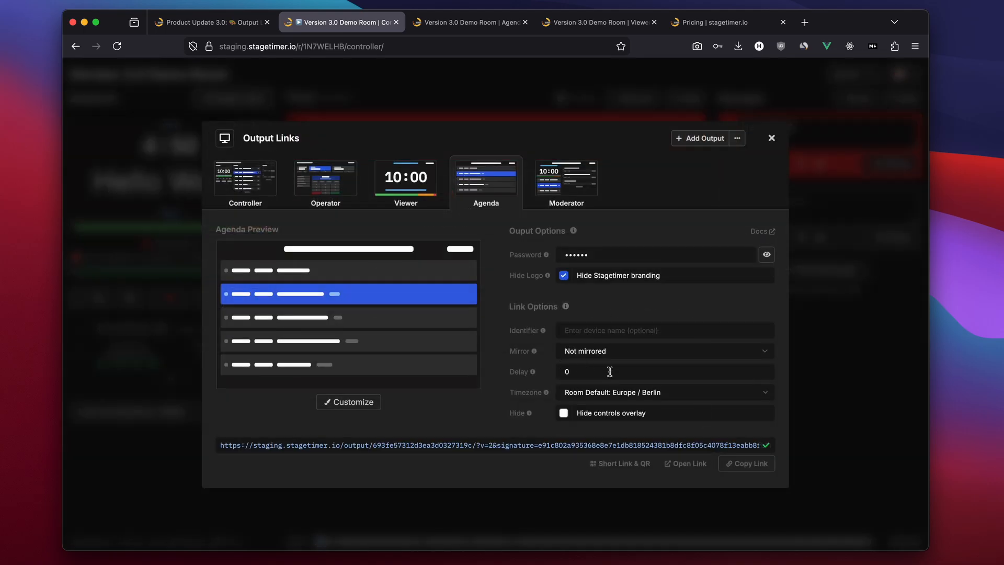
pyautogui.click(603, 353)
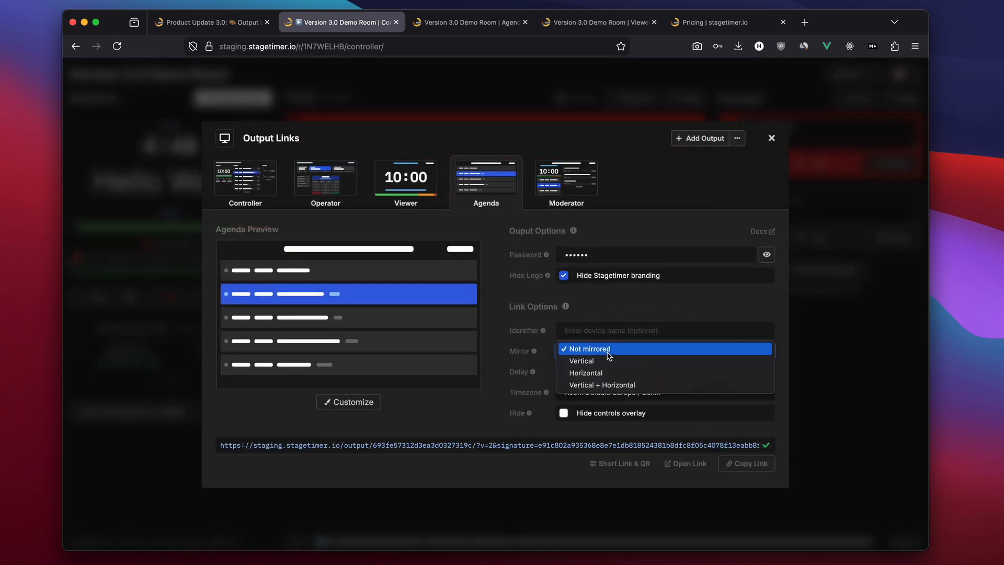
pyautogui.click(537, 352)
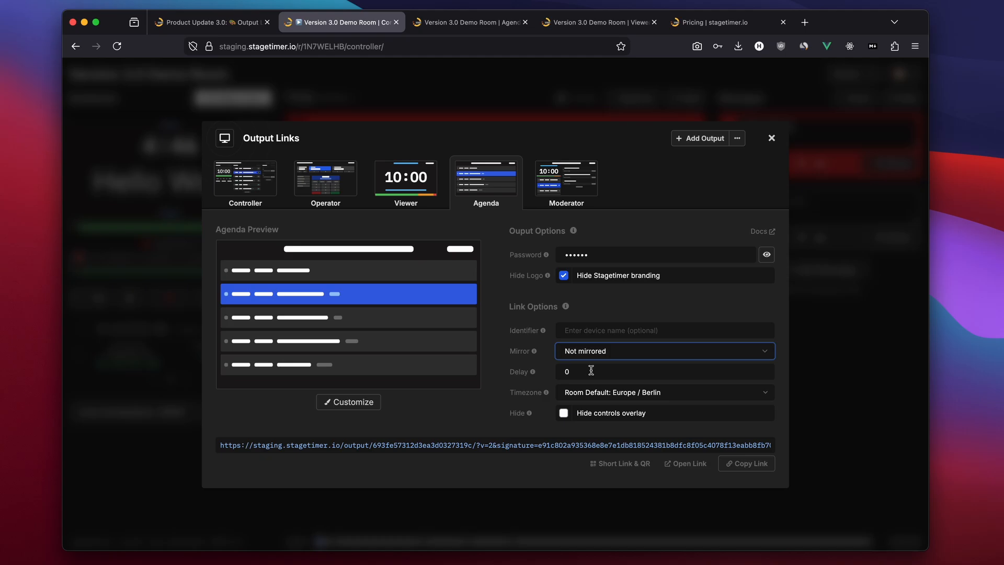
# Close the Agenda output tab and examine the Viewer output tab's display
pyautogui.click(464, 22)
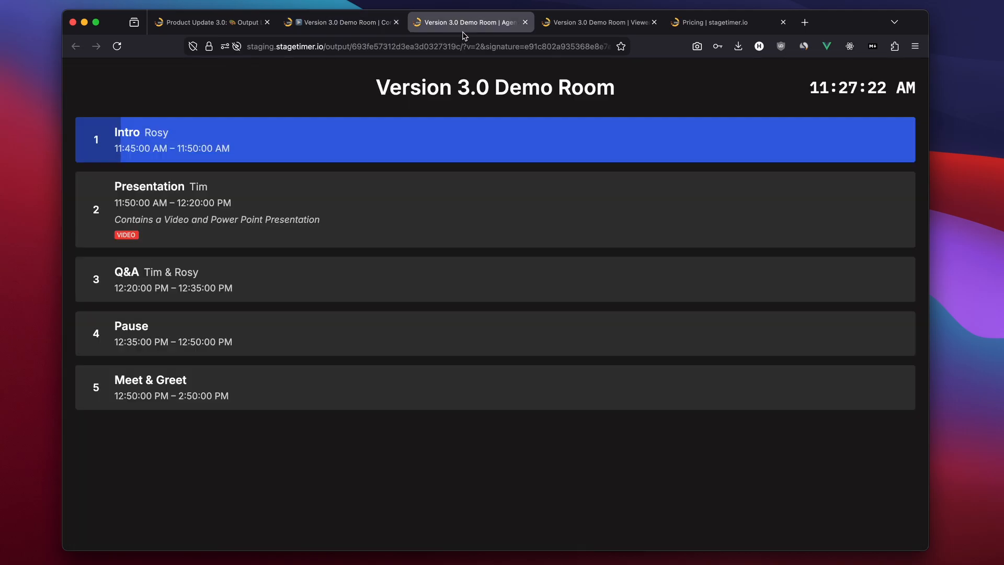
pyautogui.click(525, 22)
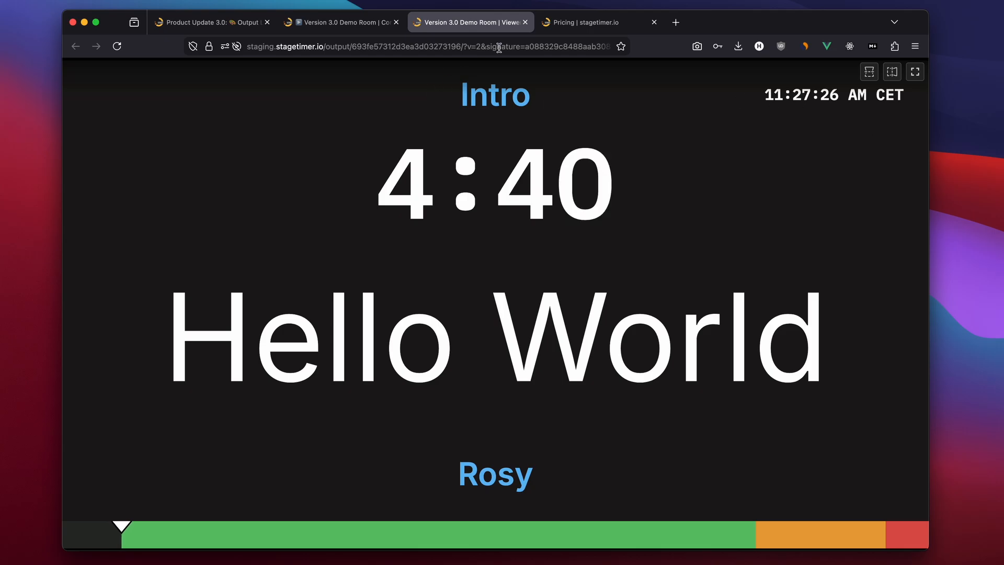
pyautogui.tripleClick(914, 99)
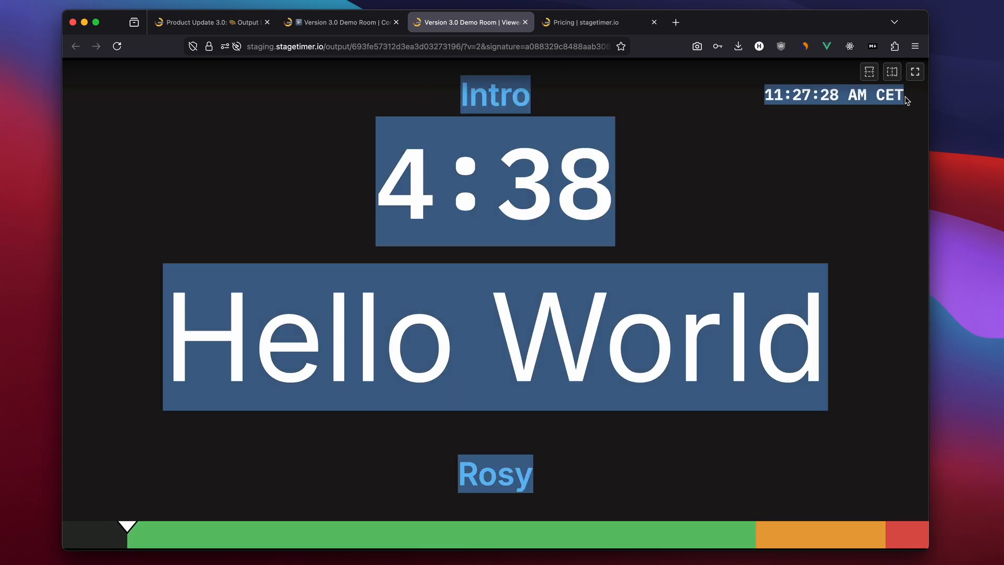
pyautogui.click(795, 104)
# Set the Viewer output's timezone to America / Los Angeles
pyautogui.click(341, 22)
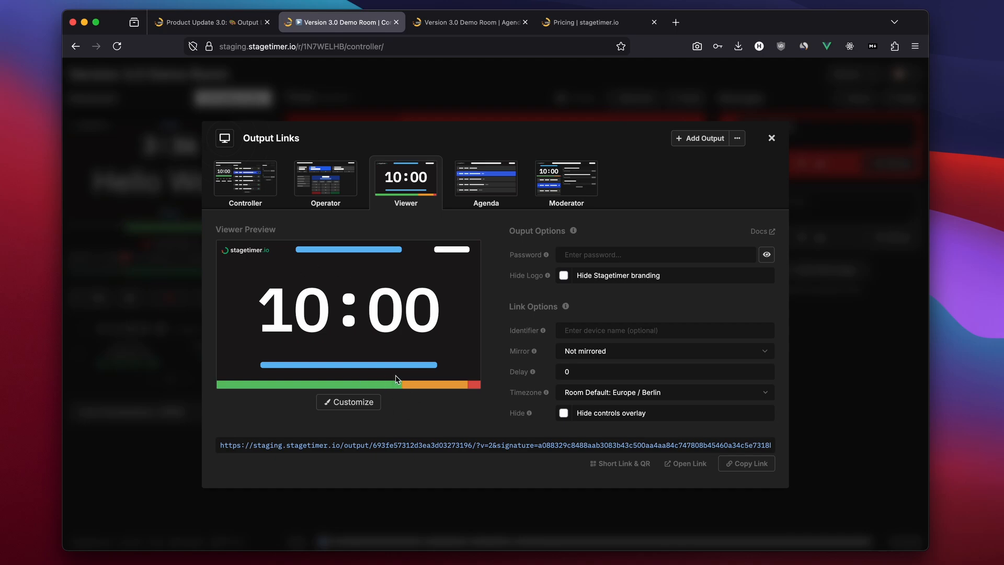
pyautogui.click(625, 393)
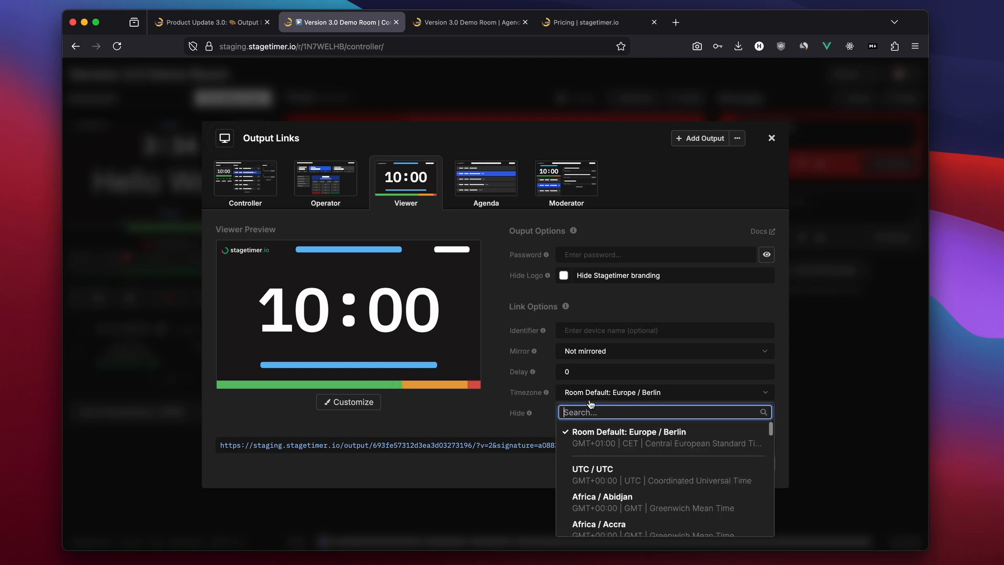
pyautogui.write('los')
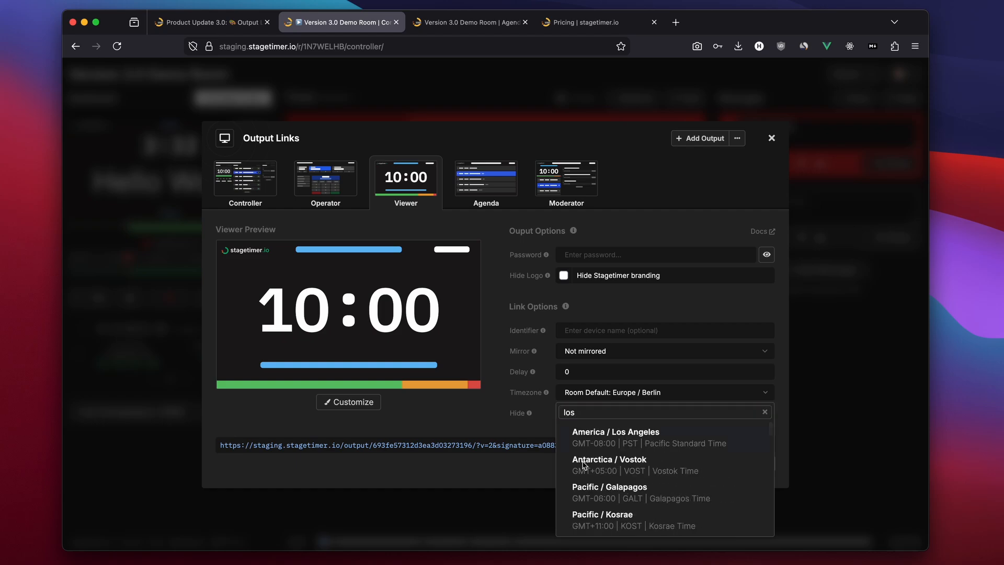
pyautogui.click(640, 442)
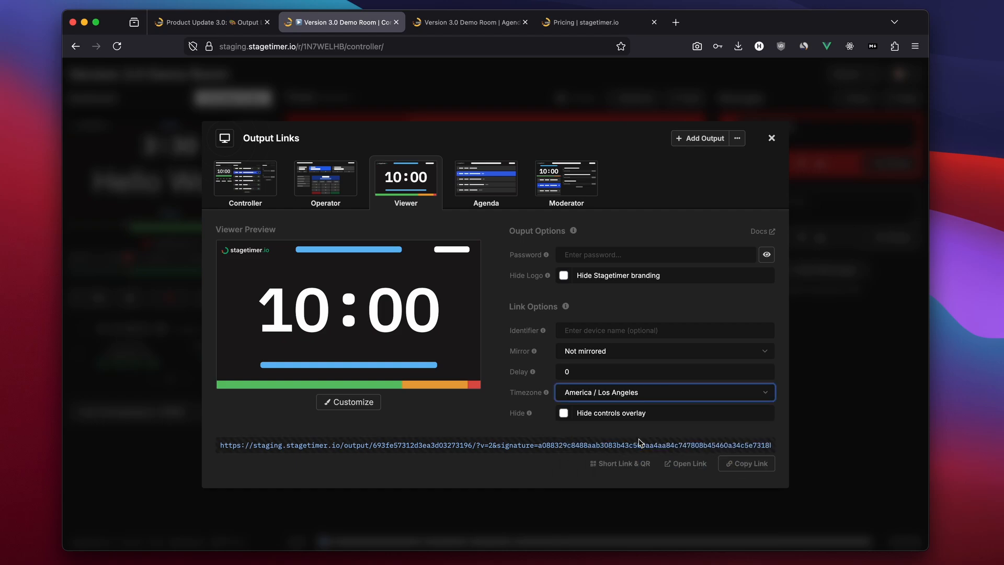
# Set the Viewer link's delay to 10 and paste Los Angeles as its identifier
pyautogui.click(510, 446)
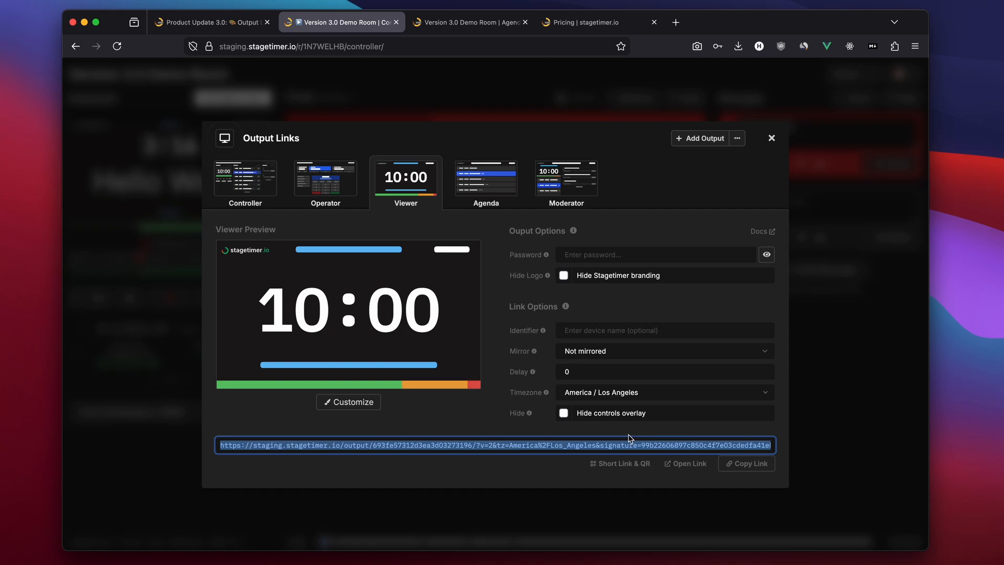
pyautogui.click(580, 371)
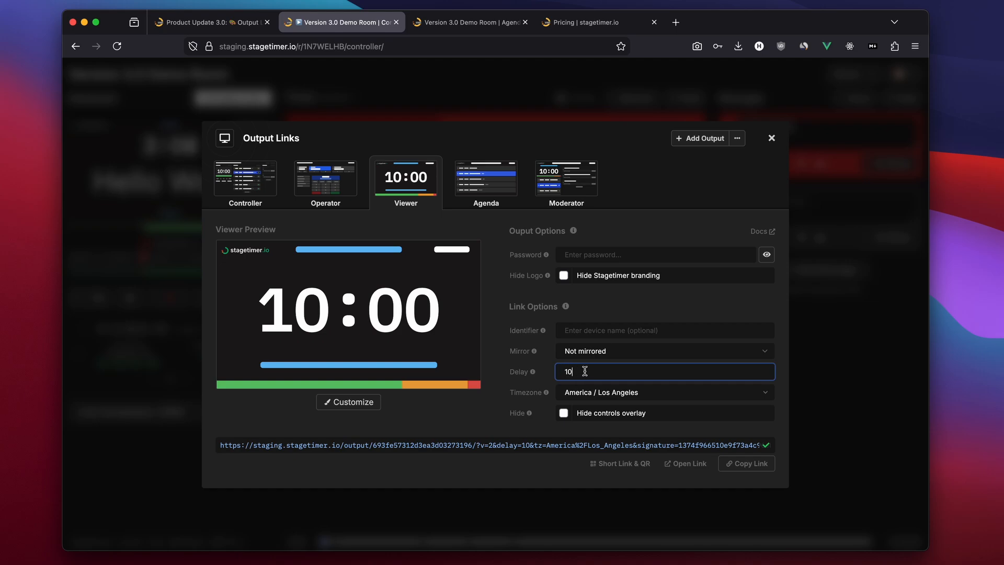
pyautogui.click(592, 332)
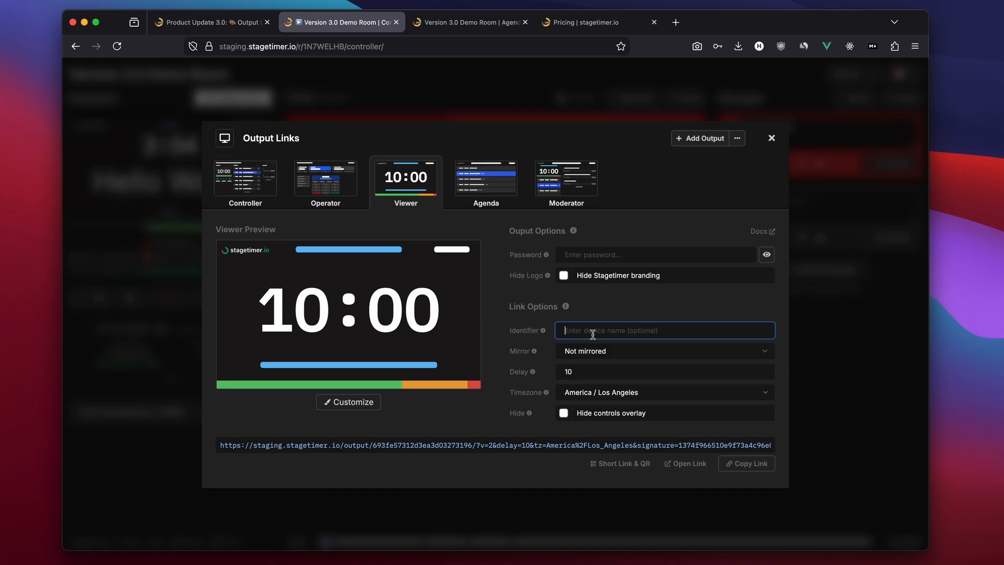
pyautogui.write('Los Angeles')
# Copy the Viewer link and load it in the Agenda output tab's address bar
pyautogui.moveTo(539, 333)
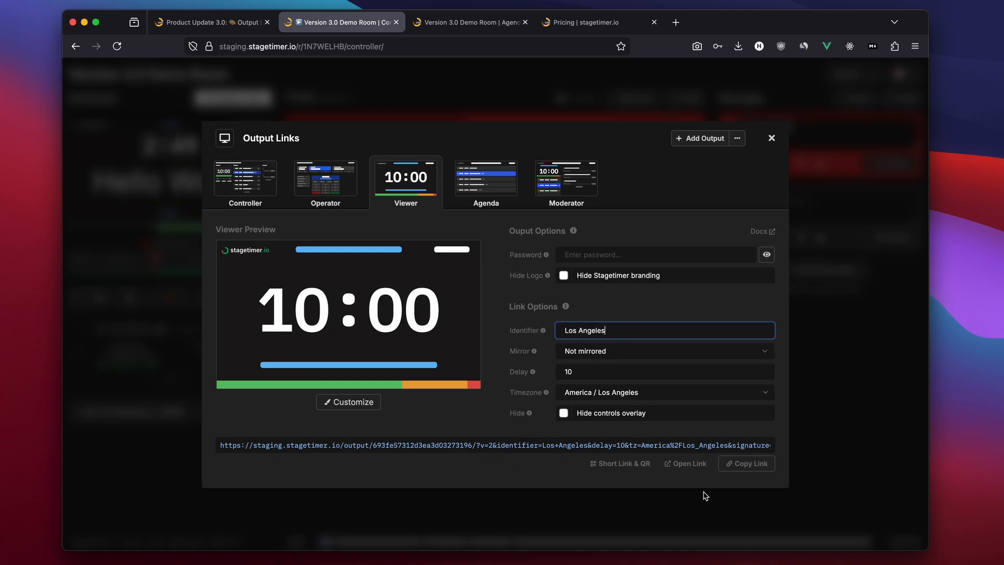
pyautogui.click(752, 469)
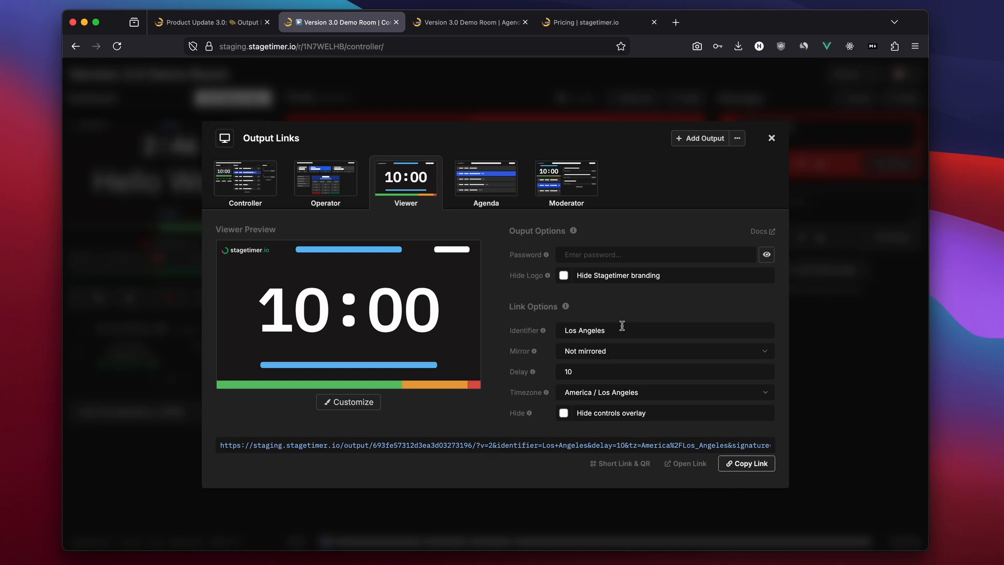
pyautogui.click(454, 23)
pyautogui.click(432, 46)
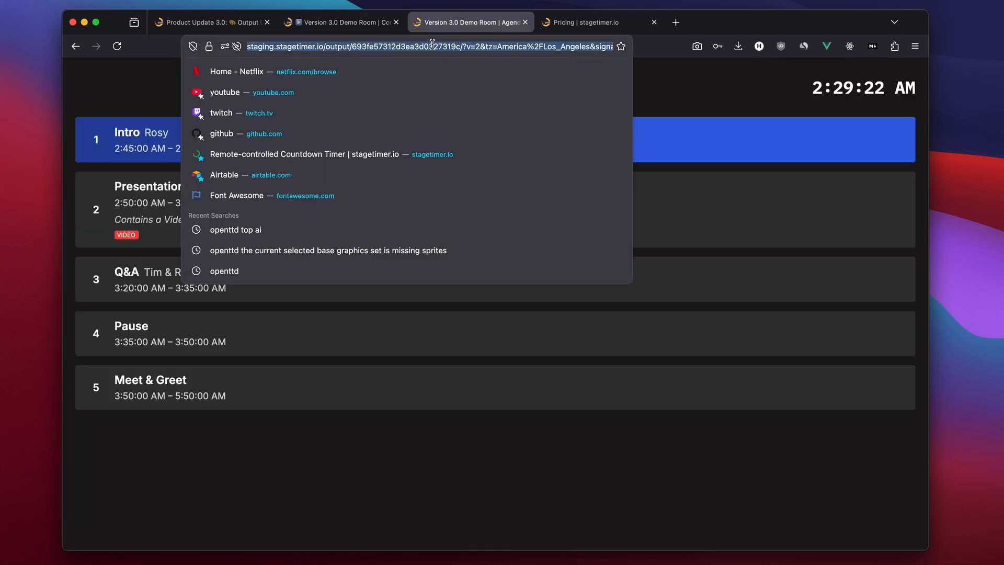
pyautogui.press('super+v')
pyautogui.press('Return')
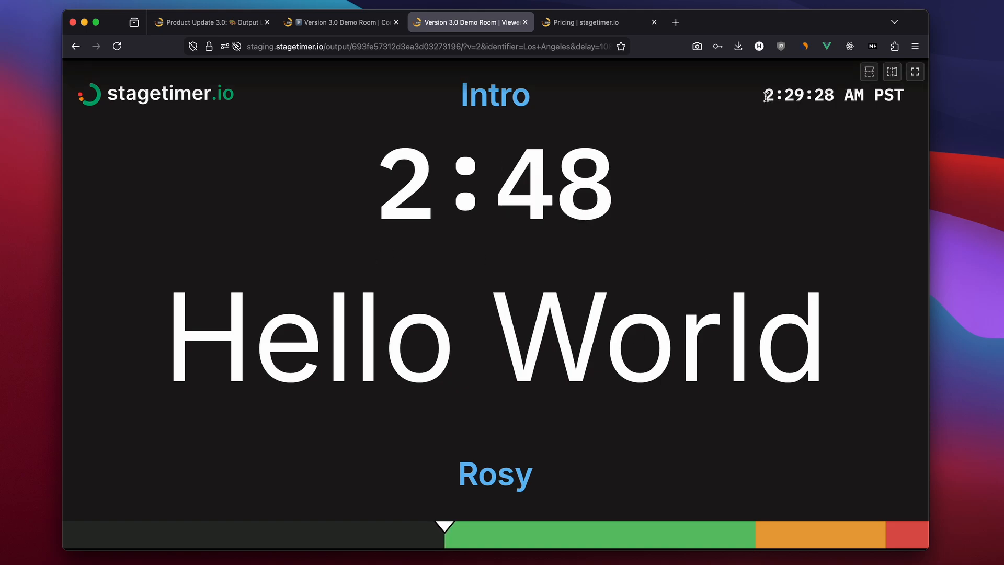
# Examine the Viewer output's Los Angeles clock and compare it with the controller
pyautogui.moveTo(763, 95); pyautogui.dragTo(894, 96)
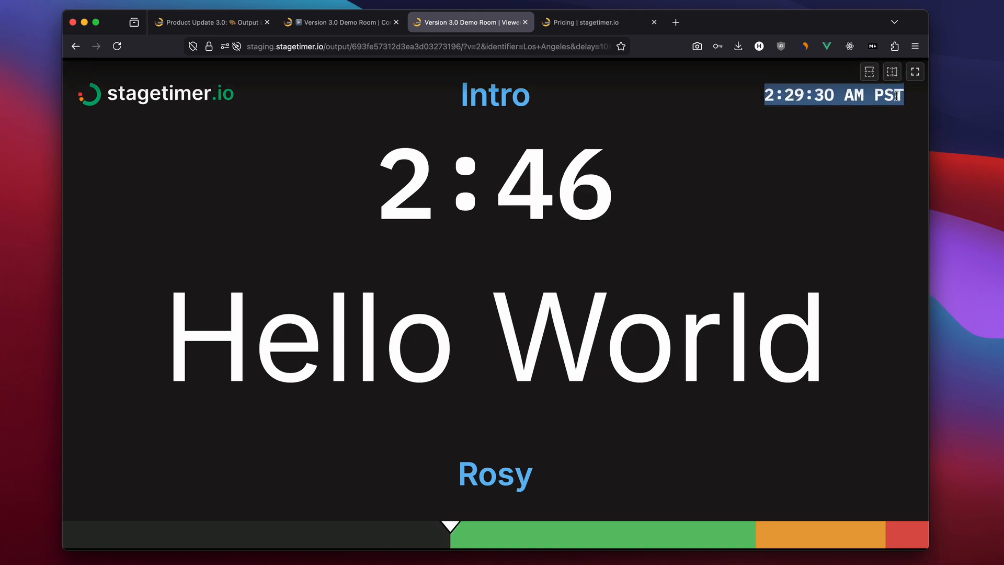
pyautogui.click(896, 95)
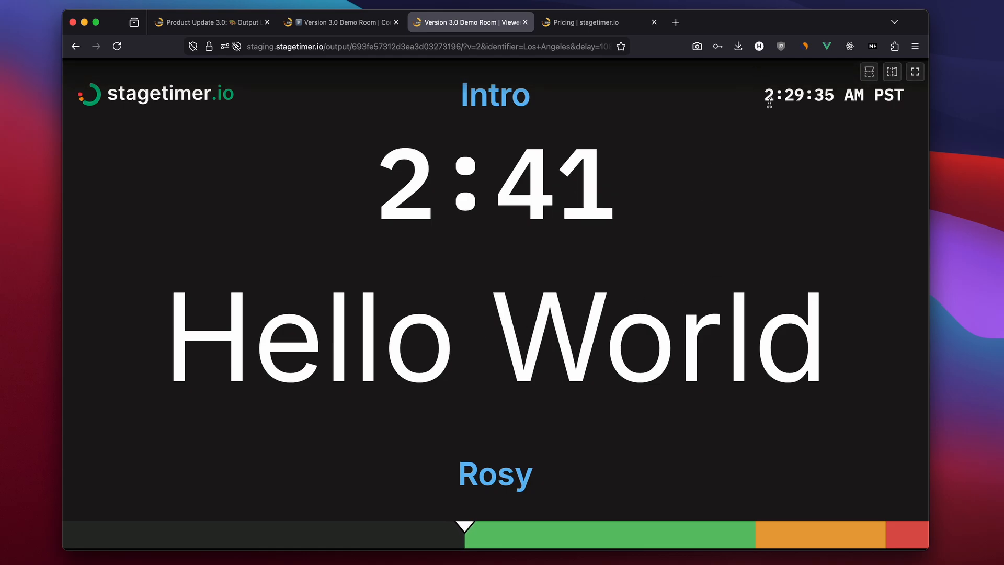
pyautogui.moveTo(763, 96); pyautogui.dragTo(903, 103)
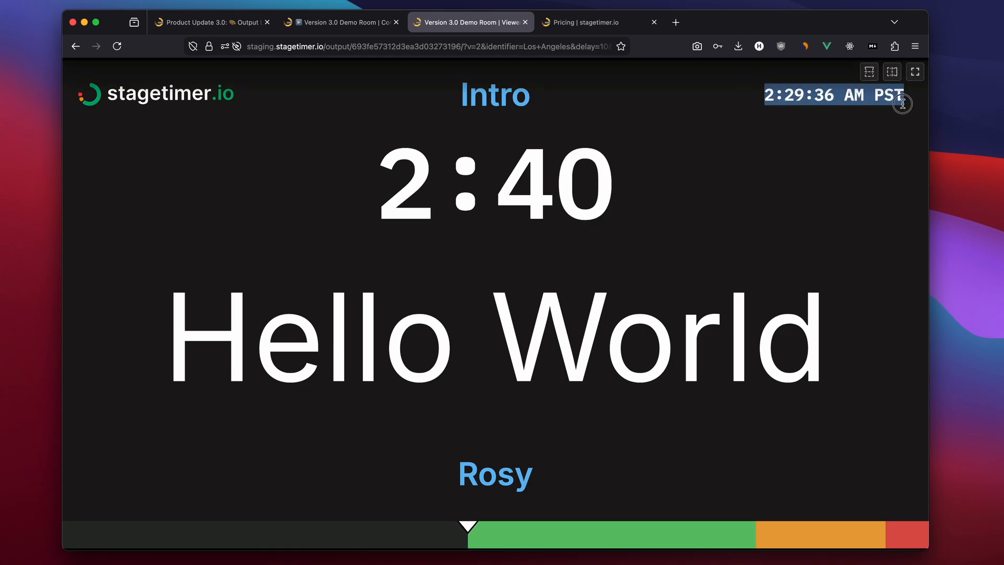
pyautogui.hotkey('ctrl', 'shift', 'Tab')
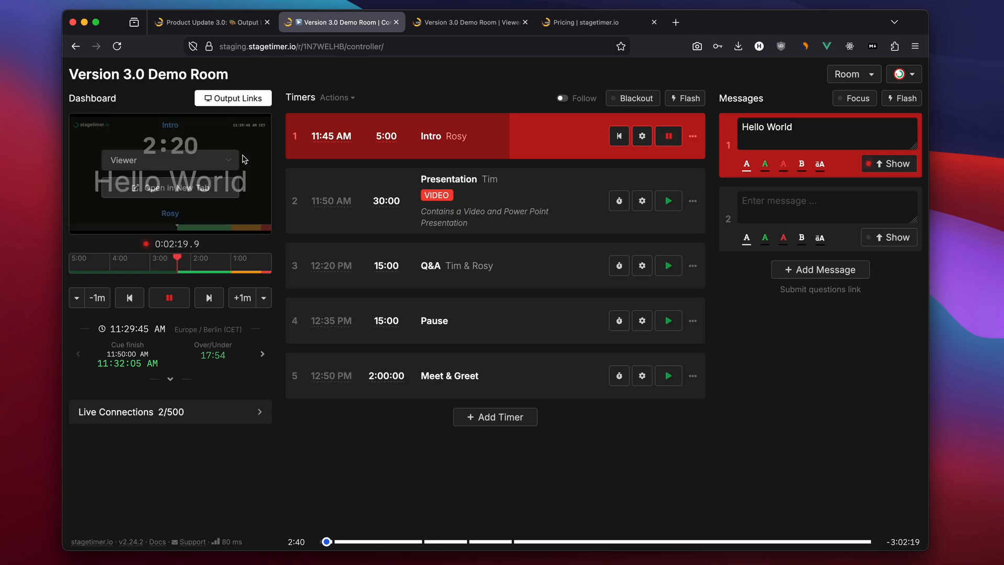
pyautogui.click(458, 29)
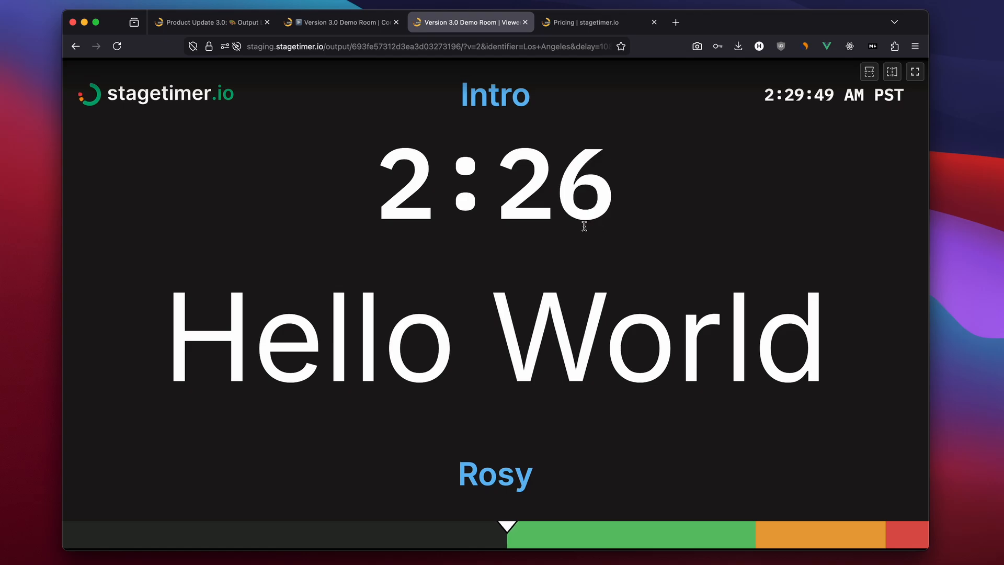
pyautogui.click(353, 28)
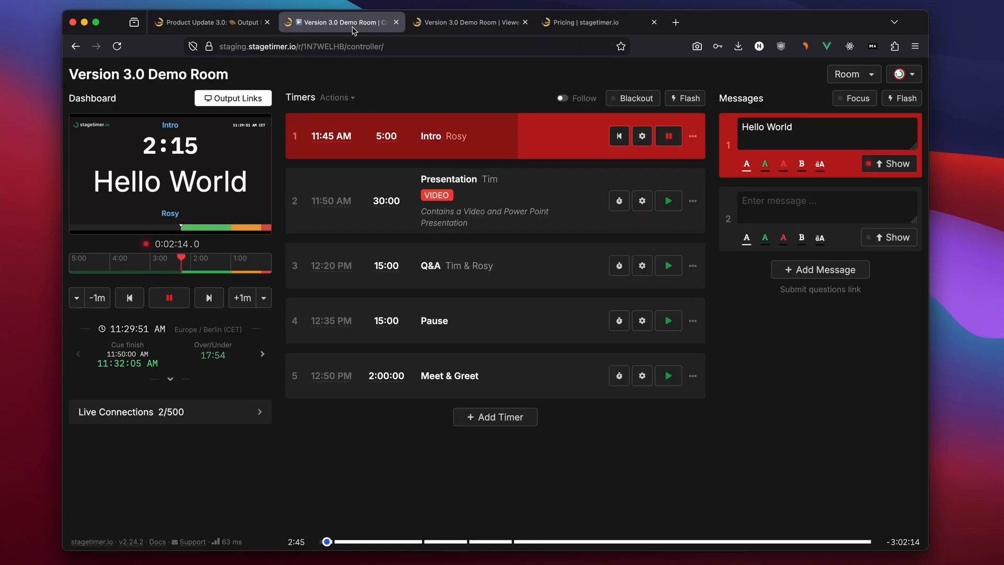
# Pause the Intro timer and watch the delayed Viewer output
pyautogui.click(667, 137)
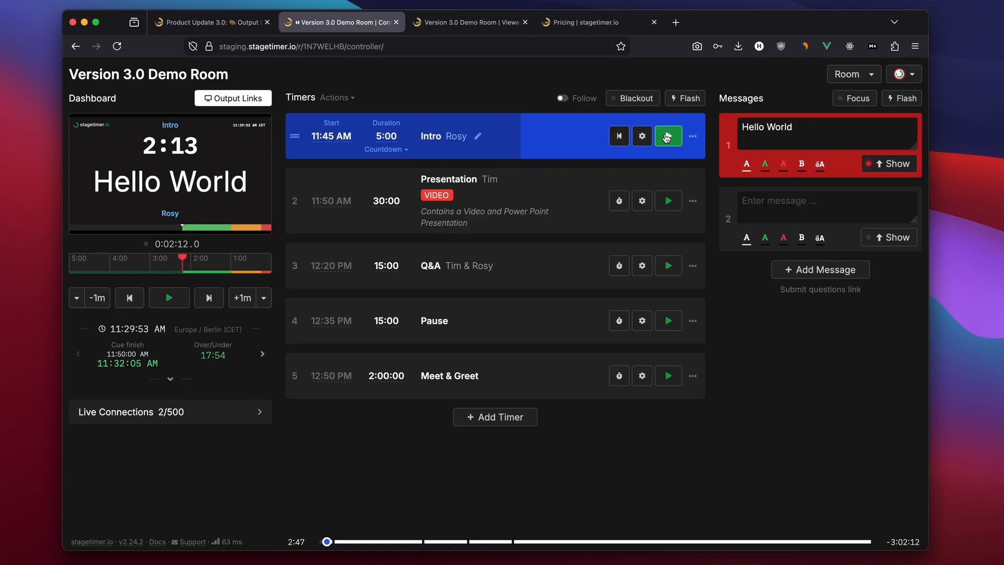
pyautogui.click(466, 22)
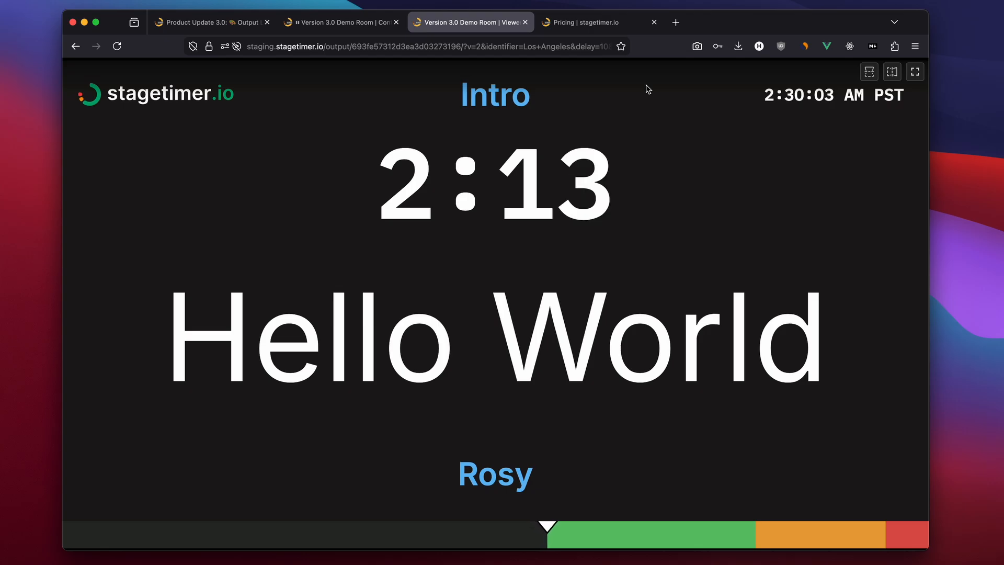
# Add a new output in the output links and open then close its customization
pyautogui.click(337, 24)
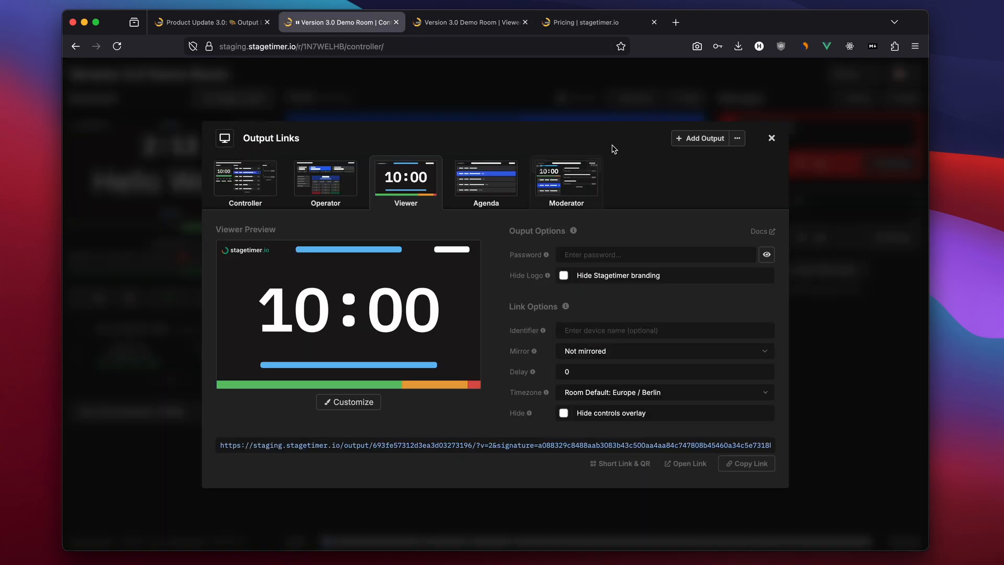
pyautogui.click(691, 141)
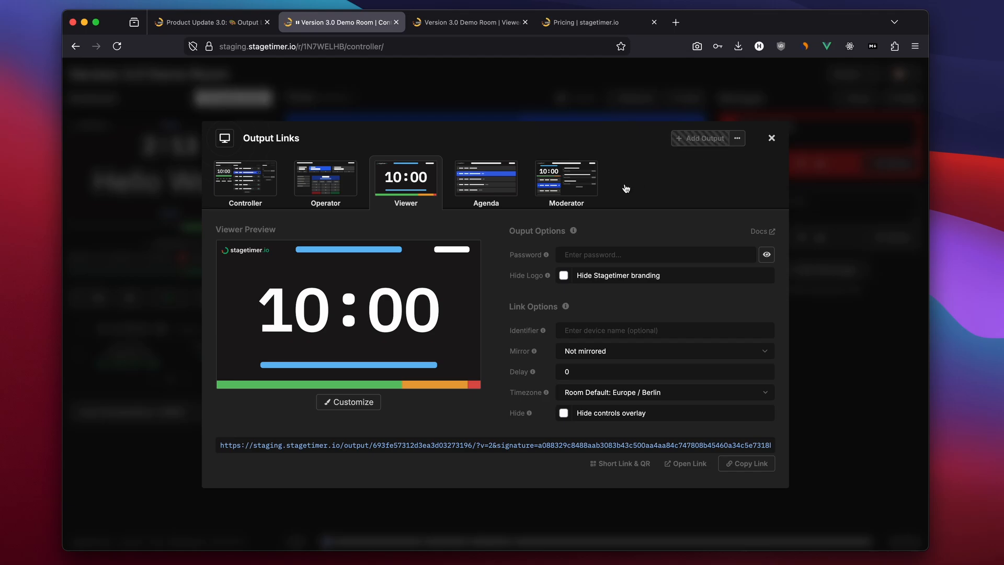
pyautogui.click(339, 403)
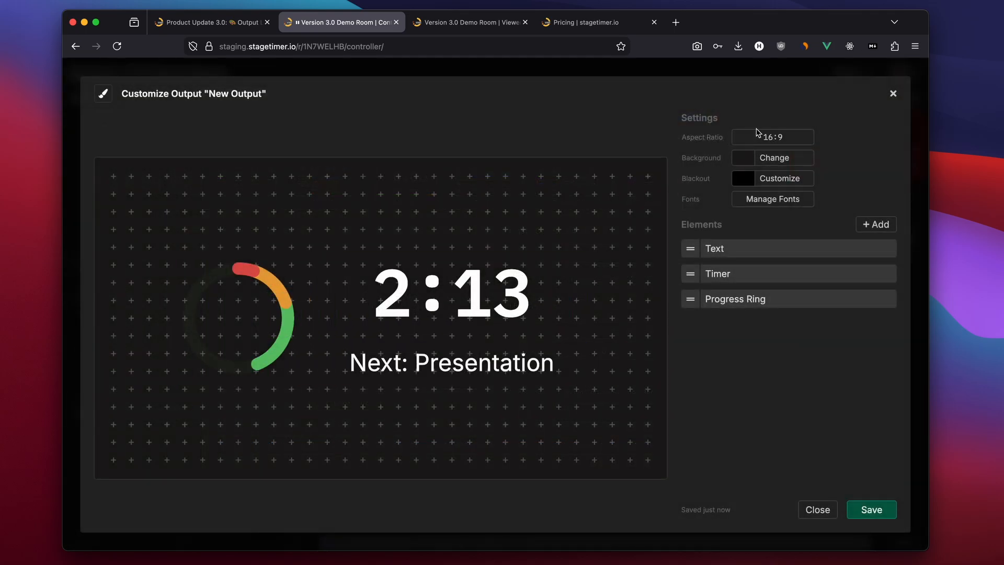
pyautogui.click(892, 94)
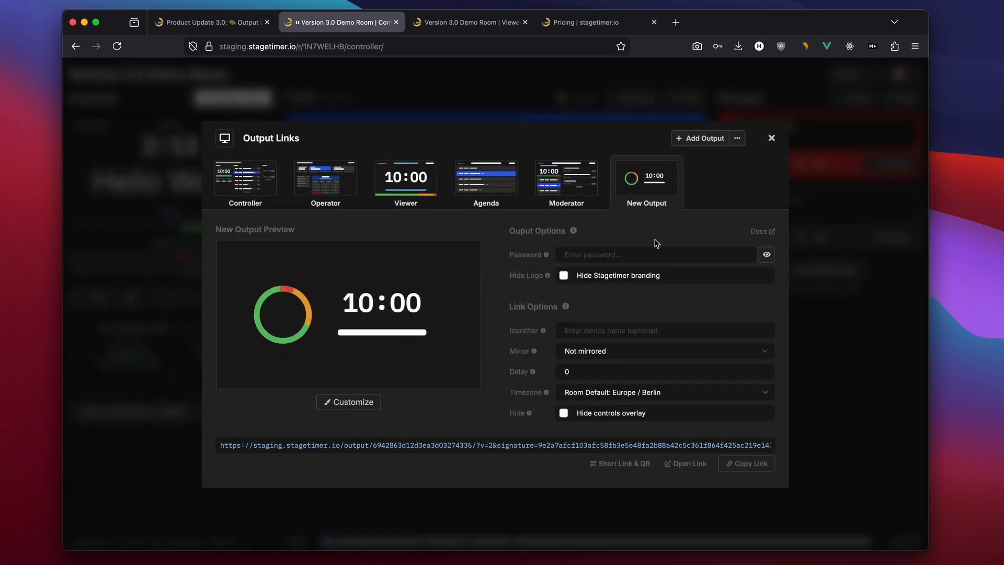
# Copy the Audience output from the Pawnee Townhall room into this room
pyautogui.click(737, 139)
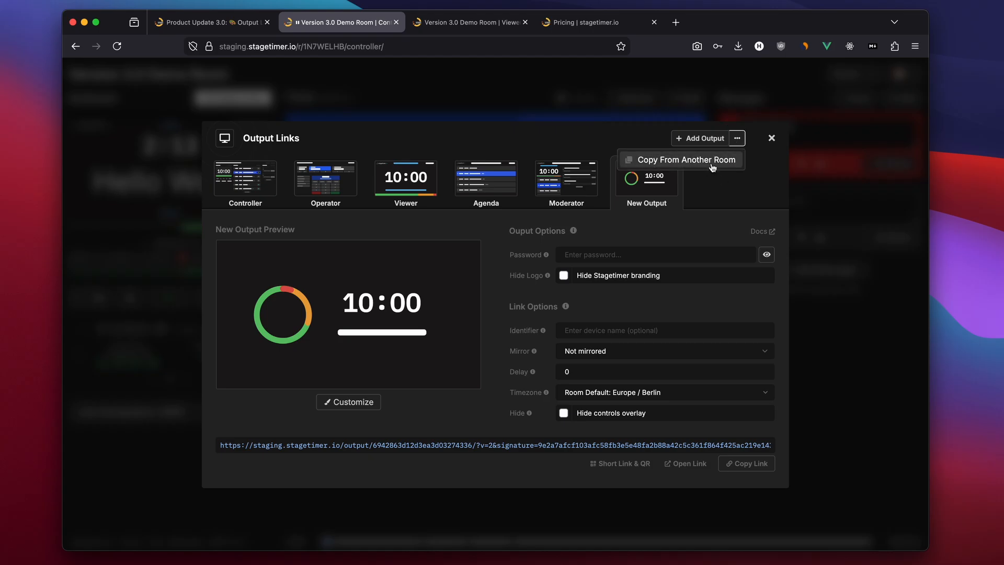
pyautogui.click(713, 166)
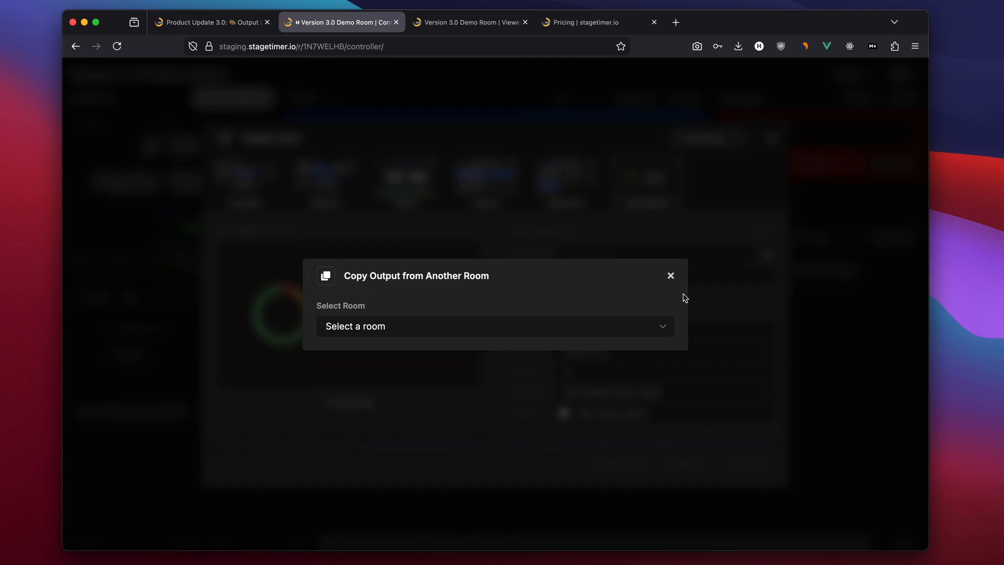
pyautogui.click(591, 325)
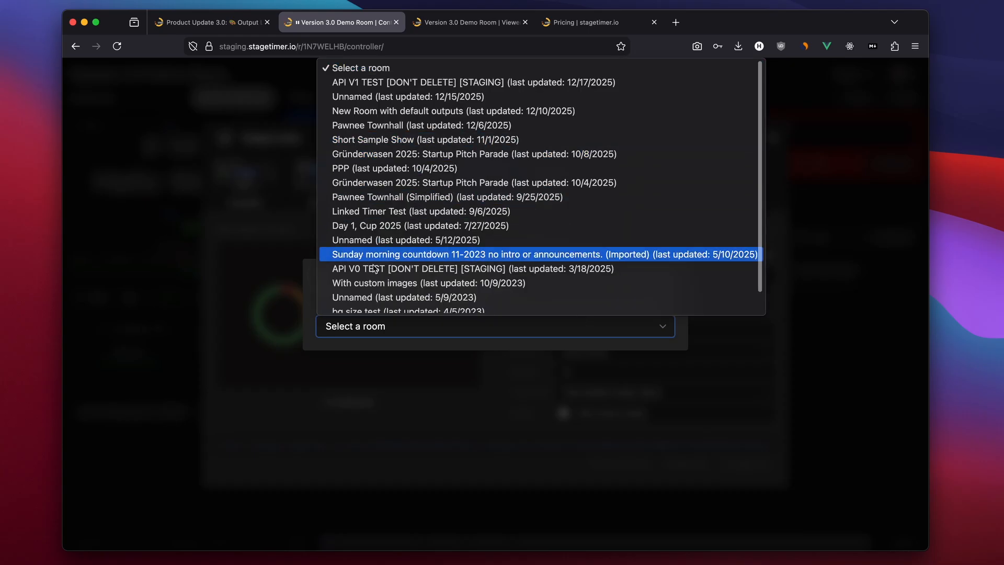
pyautogui.click(482, 127)
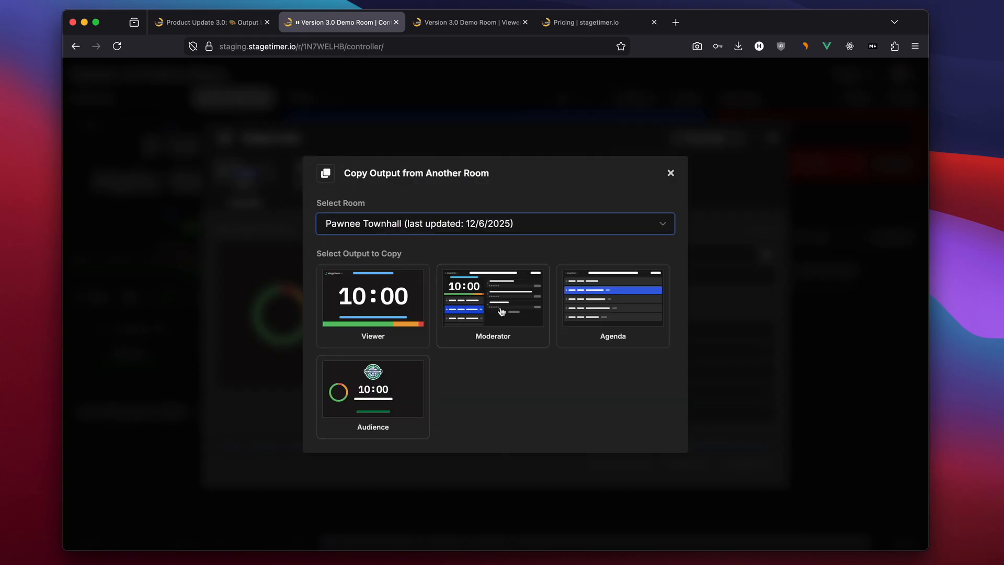
pyautogui.click(365, 403)
pyautogui.click(643, 451)
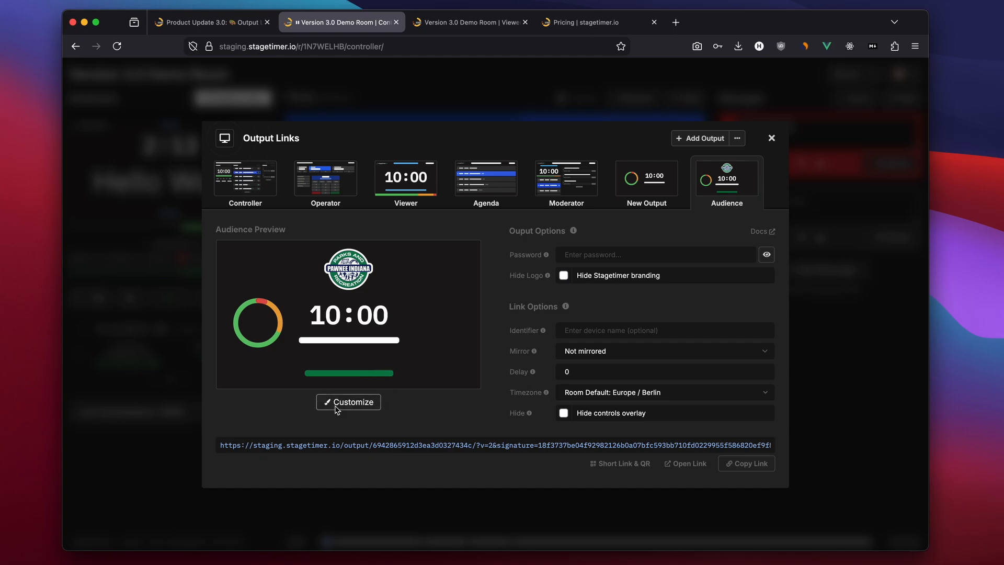
# Open the Audience output's customization and examine the title text element's placeholder
pyautogui.click(343, 402)
pyautogui.click(376, 380)
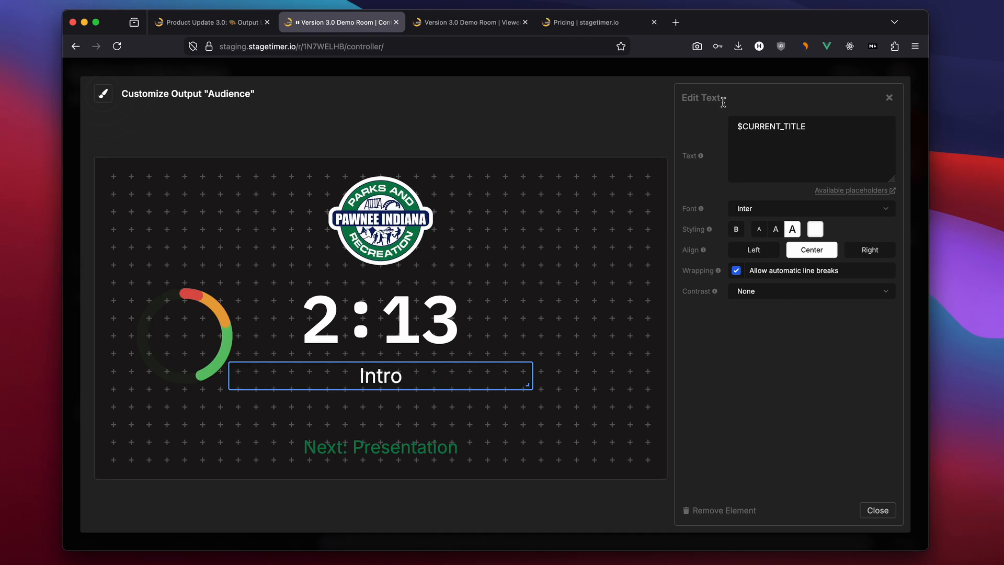
pyautogui.moveTo(810, 137)
pyautogui.mouseDown()
pyautogui.moveTo(816, 127)
pyautogui.moveTo(733, 126)
pyautogui.moveTo(809, 127)
pyautogui.mouseUp()
pyautogui.click(740, 128)
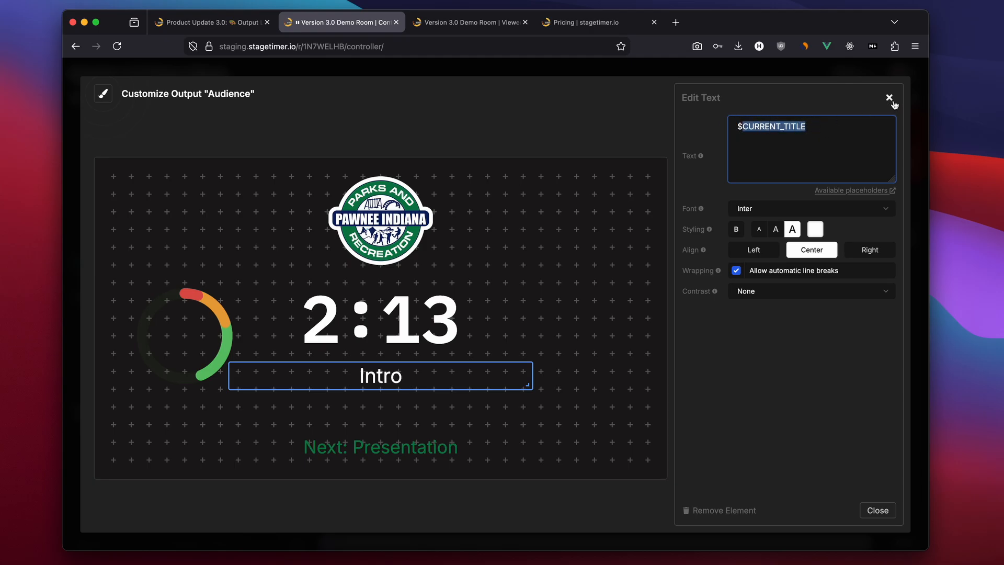
pyautogui.click(449, 23)
pyautogui.moveTo(459, 91); pyautogui.dragTo(555, 111)
pyautogui.click(366, 23)
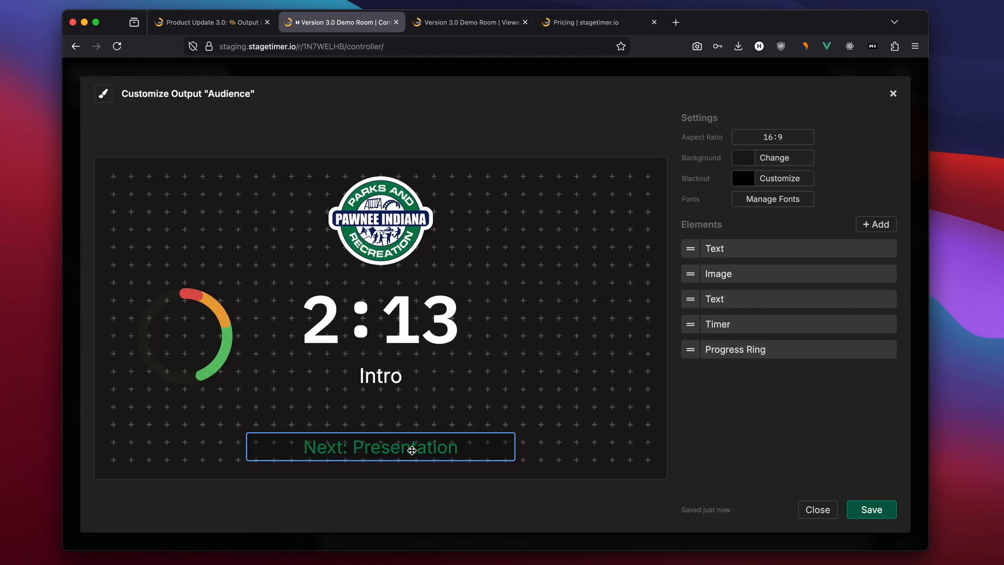
# Change the next-item text to "Next: $NEXT_TITLE | $NEXT_START" and save the Audience output
pyautogui.click(412, 450)
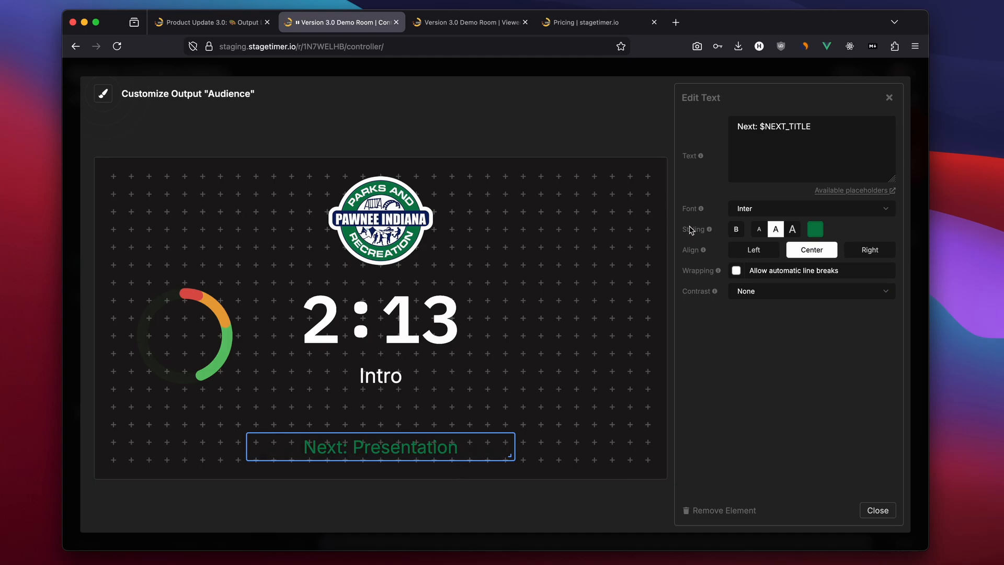
pyautogui.moveTo(738, 127); pyautogui.dragTo(817, 128)
pyautogui.click(817, 127)
pyautogui.write('| $NE')
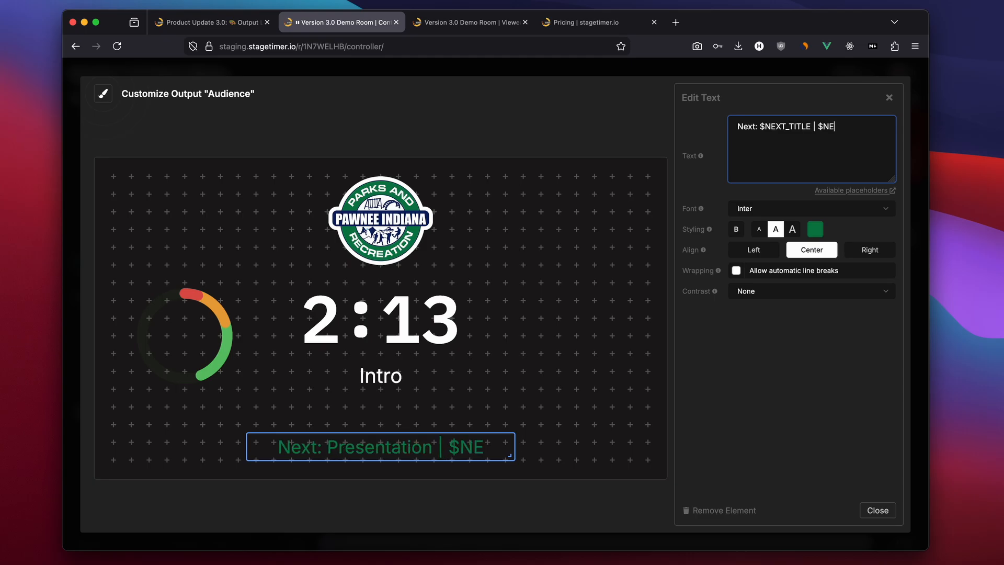
pyautogui.write('XT_START')
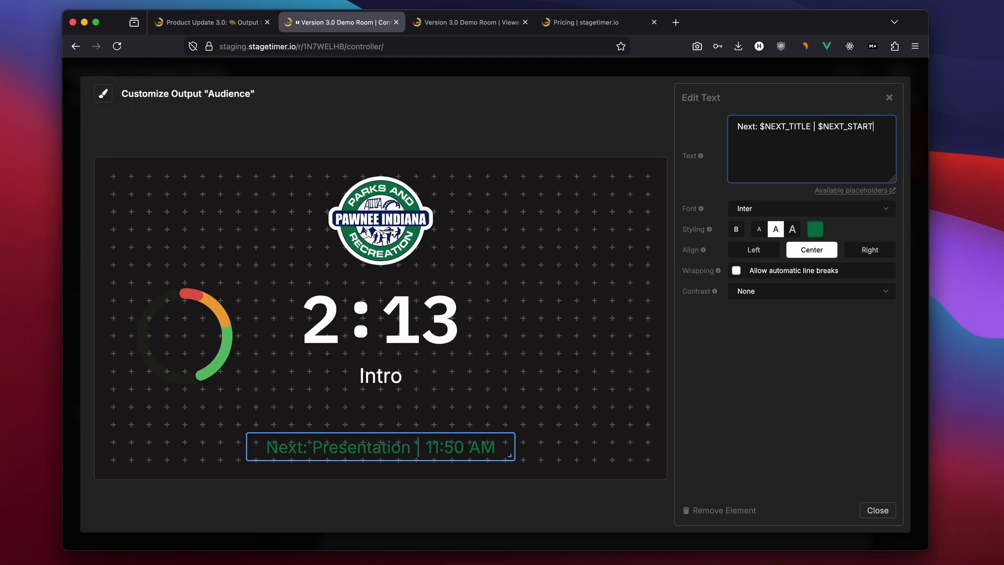
pyautogui.click(540, 437)
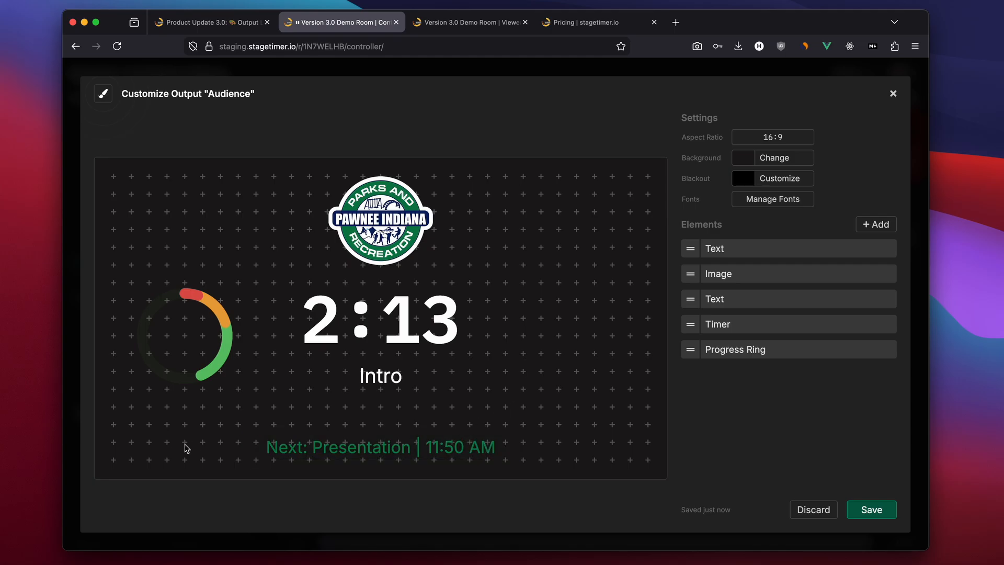
pyautogui.click(892, 510)
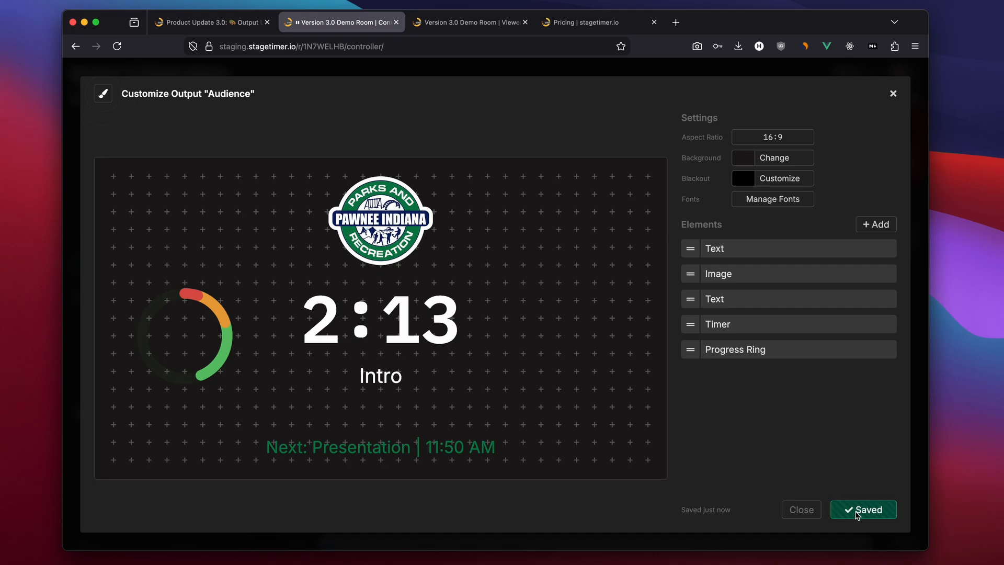
# Close the Audience output customization and the output links dialog
pyautogui.click(801, 510)
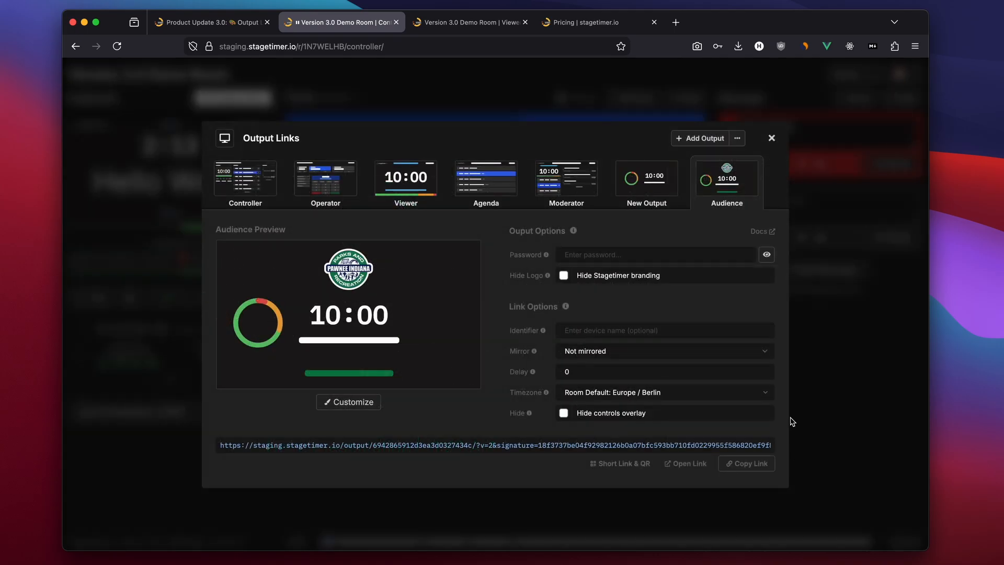
pyautogui.click(792, 423)
pyautogui.moveTo(97, 197)
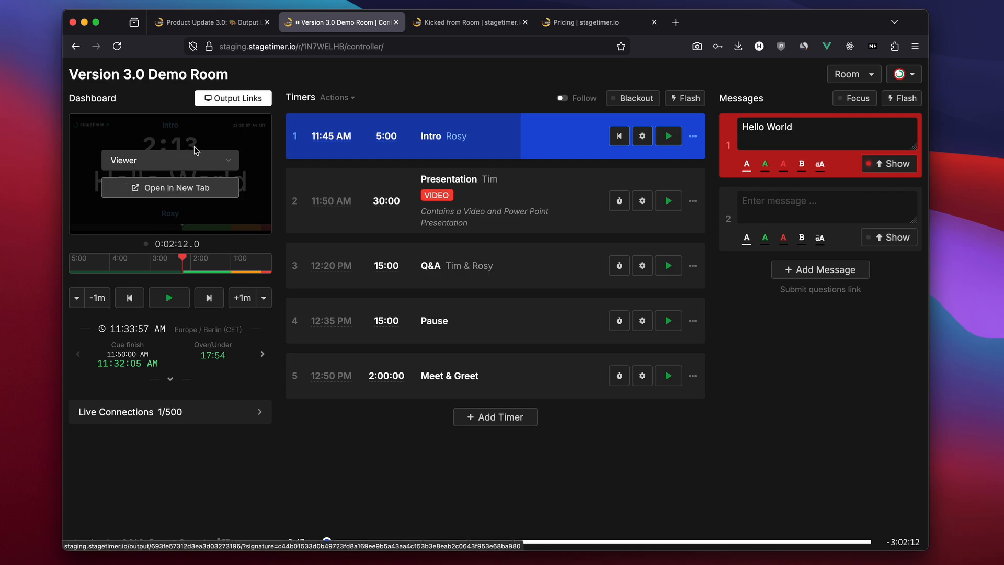
# Switch the dashboard preview from the Viewer to the Audience output
pyautogui.click(179, 161)
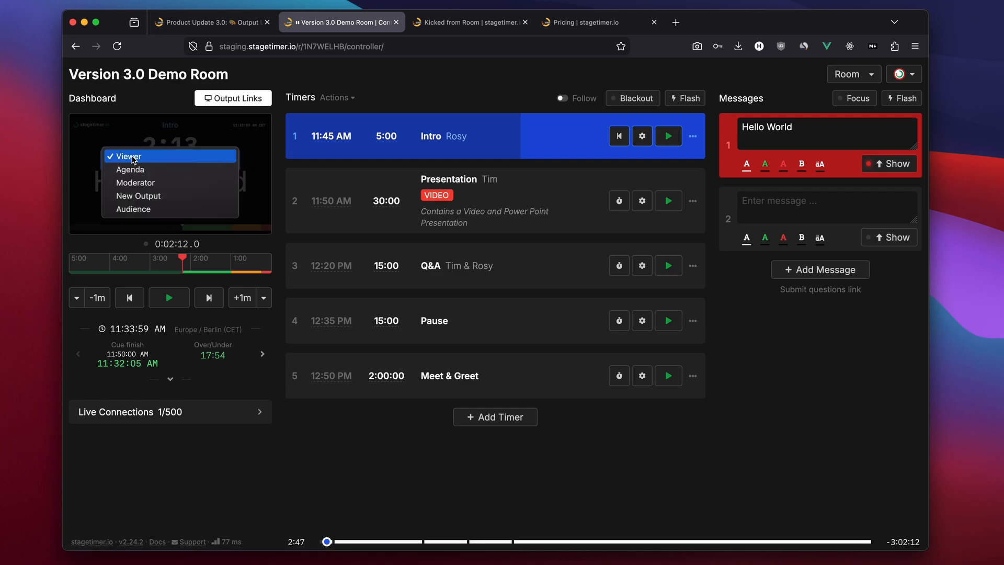
pyautogui.click(133, 158)
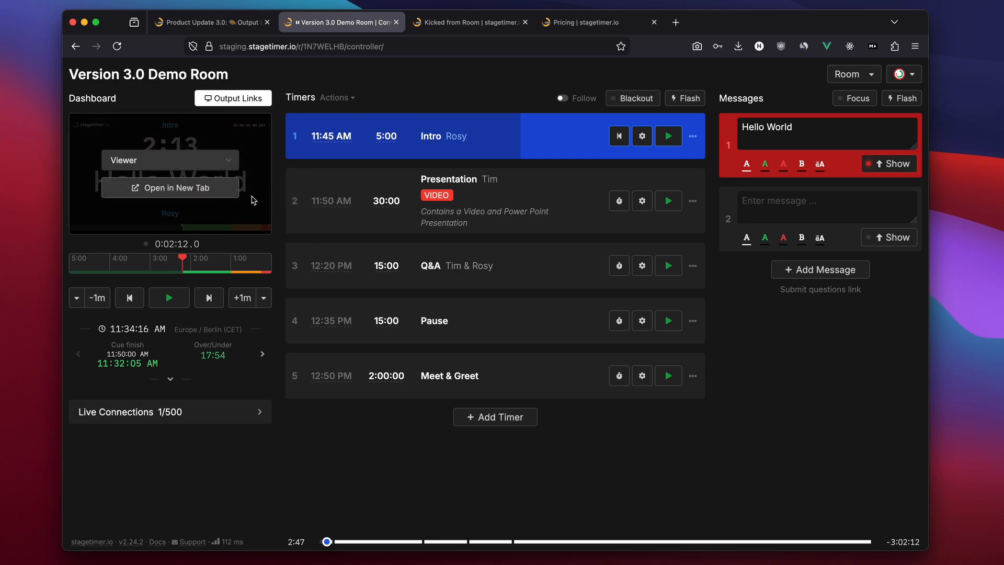
pyautogui.click(167, 156)
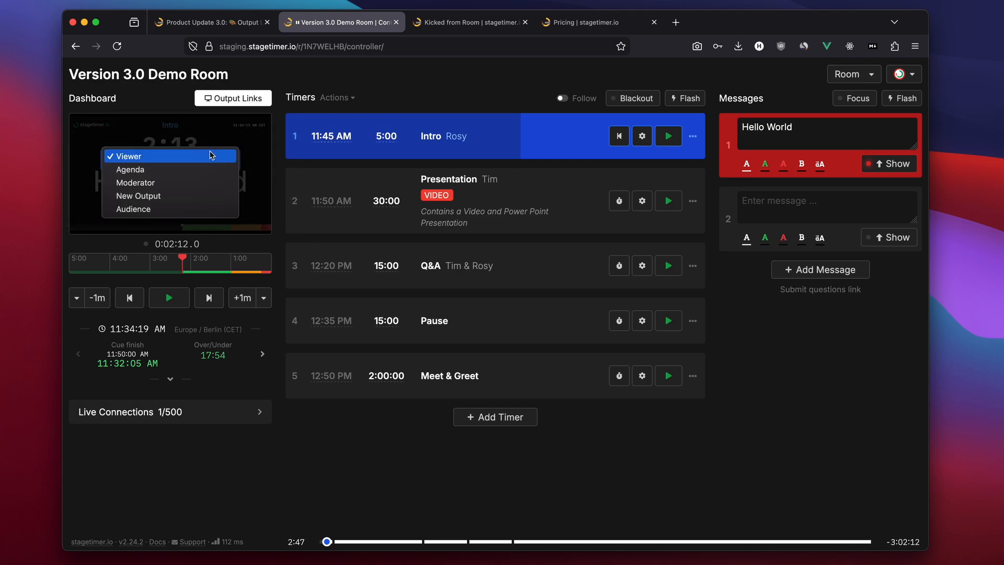
pyautogui.click(148, 209)
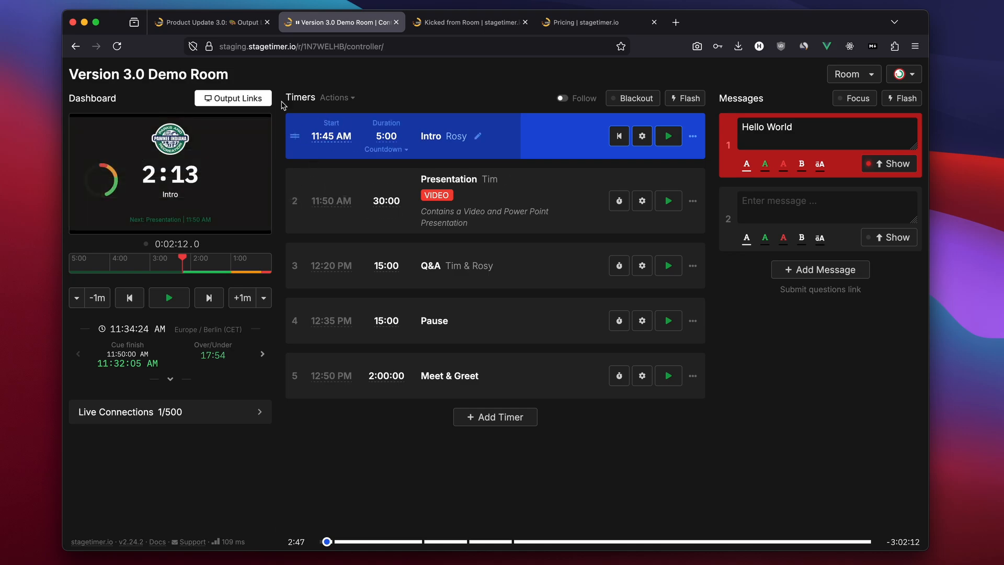
# Open the previewed output in a new browser tab
pyautogui.moveTo(146, 201)
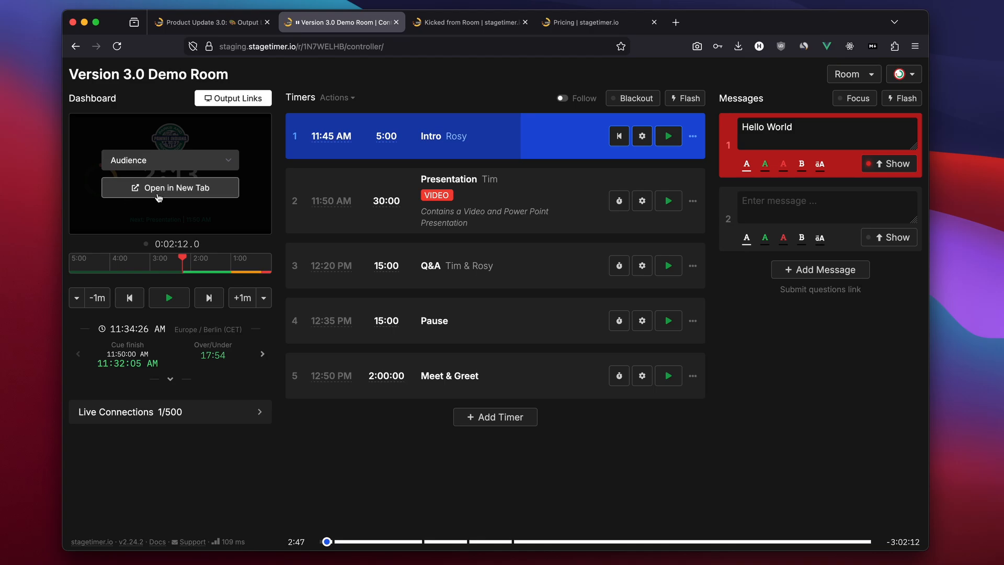
pyautogui.click(185, 189)
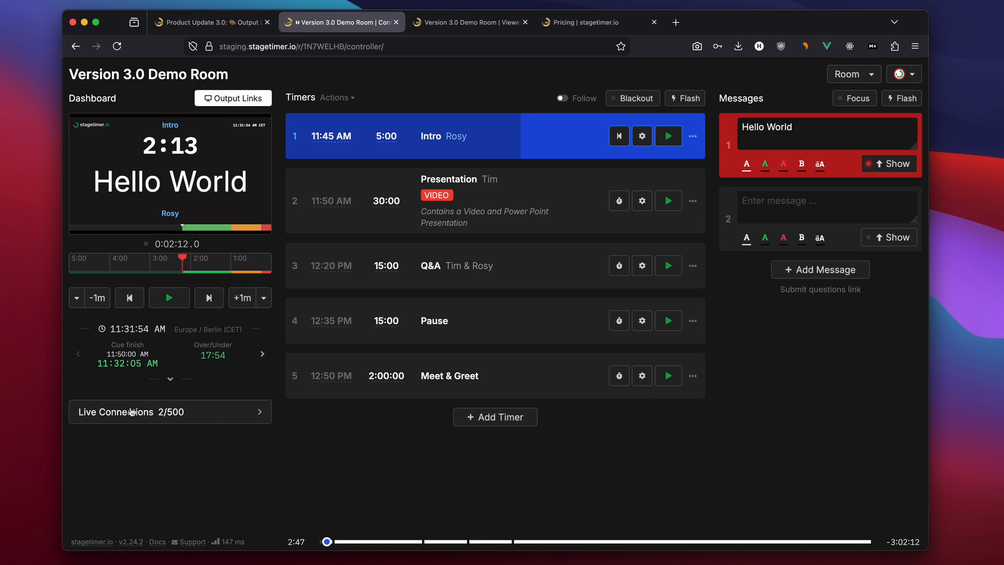
# Open Live Connections and examine the connected Los Angeles viewer and its delay
pyautogui.click(178, 414)
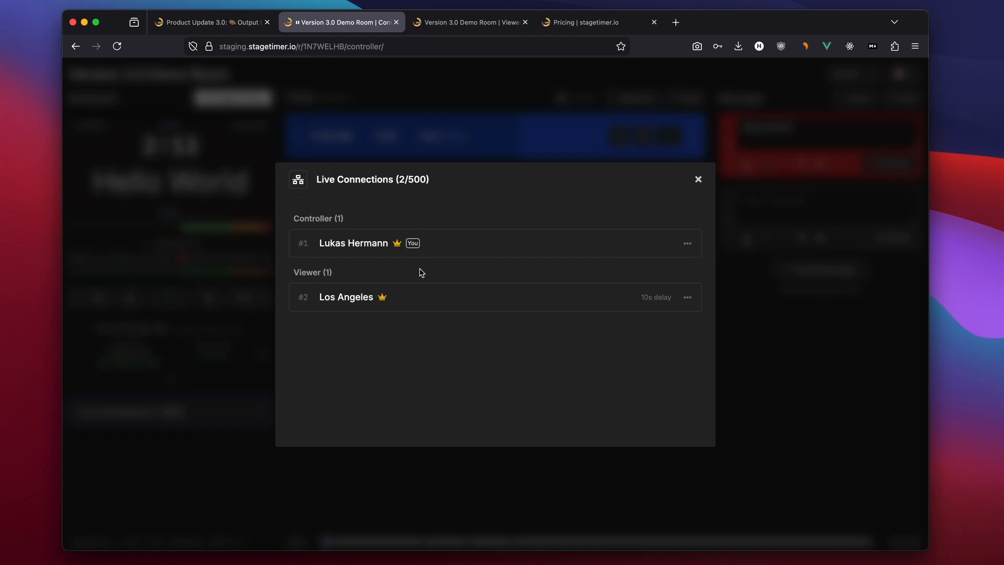
pyautogui.moveTo(320, 296); pyautogui.dragTo(382, 303)
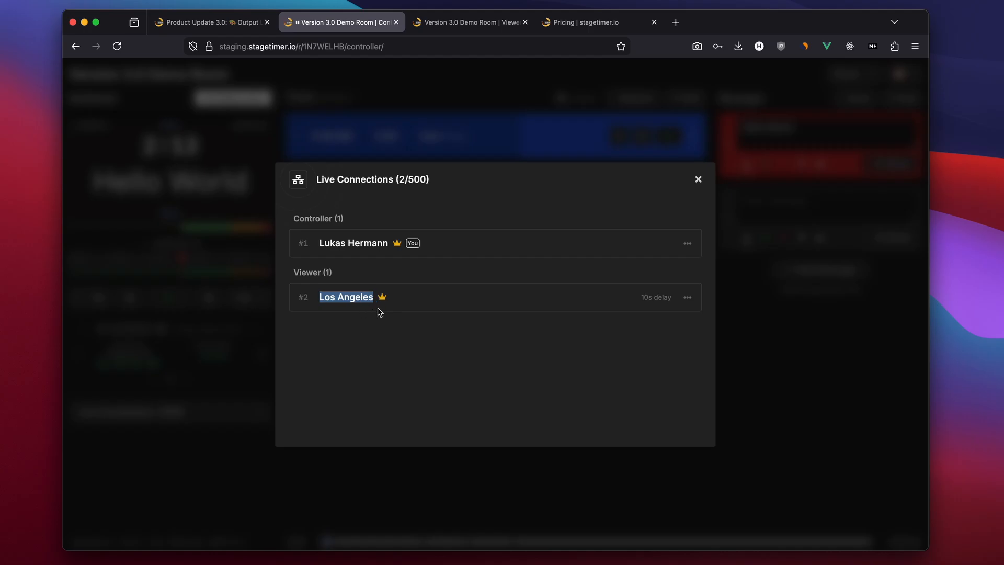
pyautogui.click(661, 326)
pyautogui.moveTo(657, 297)
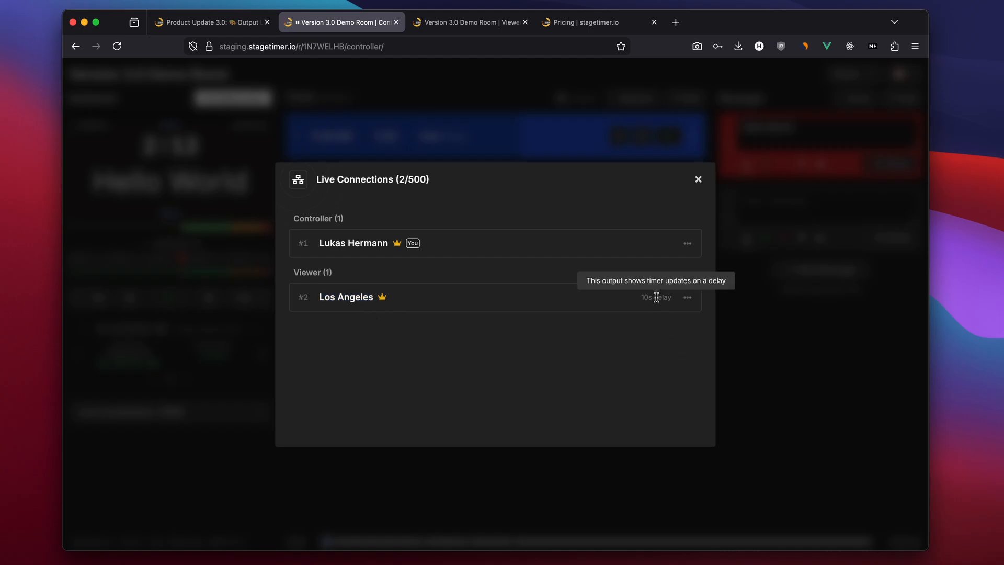
pyautogui.click(450, 26)
pyautogui.click(334, 27)
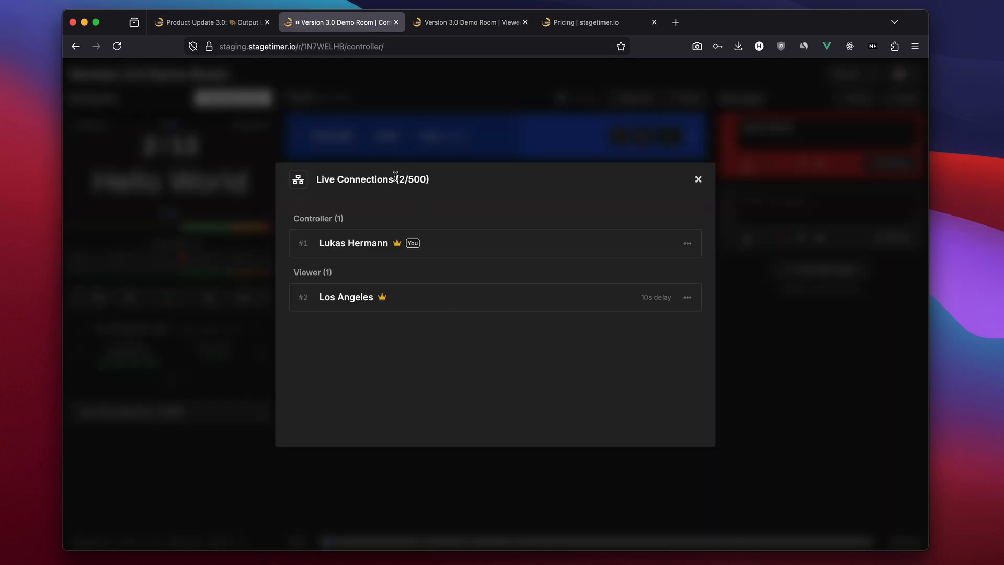
pyautogui.moveTo(424, 180); pyautogui.dragTo(396, 180)
pyautogui.click(353, 203)
# Kick the Los Angeles viewer connection from the room
pyautogui.click(687, 296)
pyautogui.click(631, 390)
pyautogui.click(687, 297)
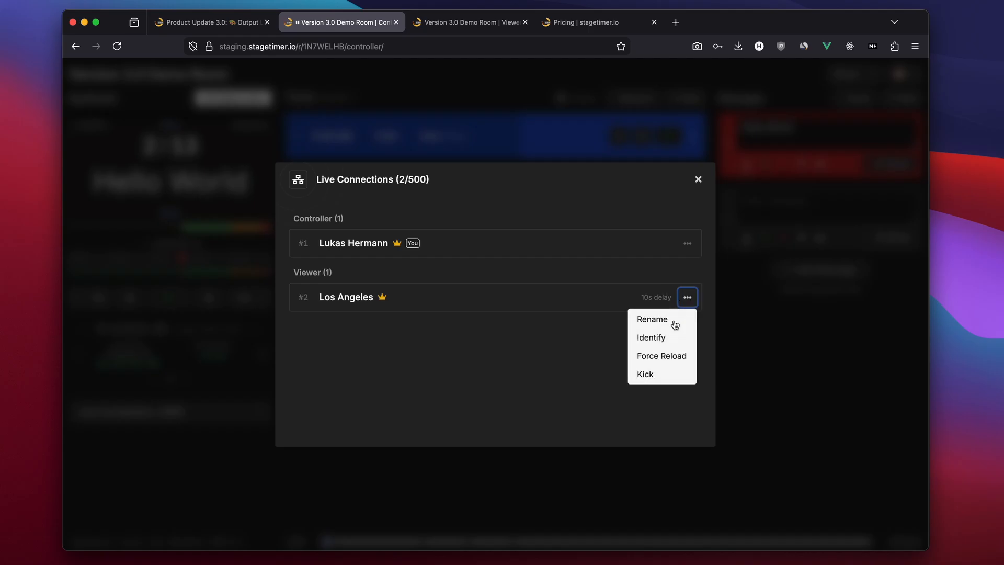
pyautogui.click(605, 374)
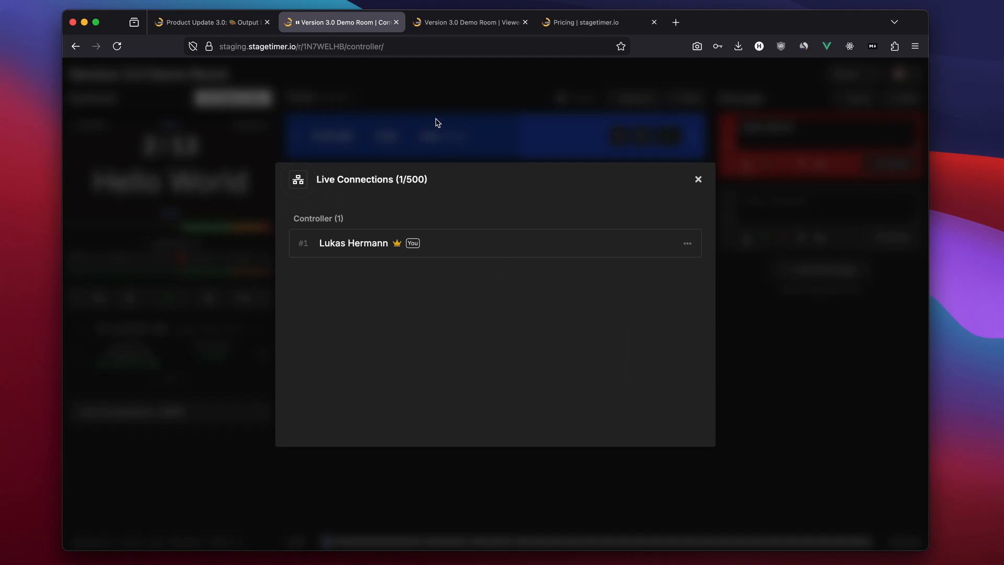
# Check the kicked viewer's tab, return to the controller, and close Live Connections
pyautogui.click(451, 30)
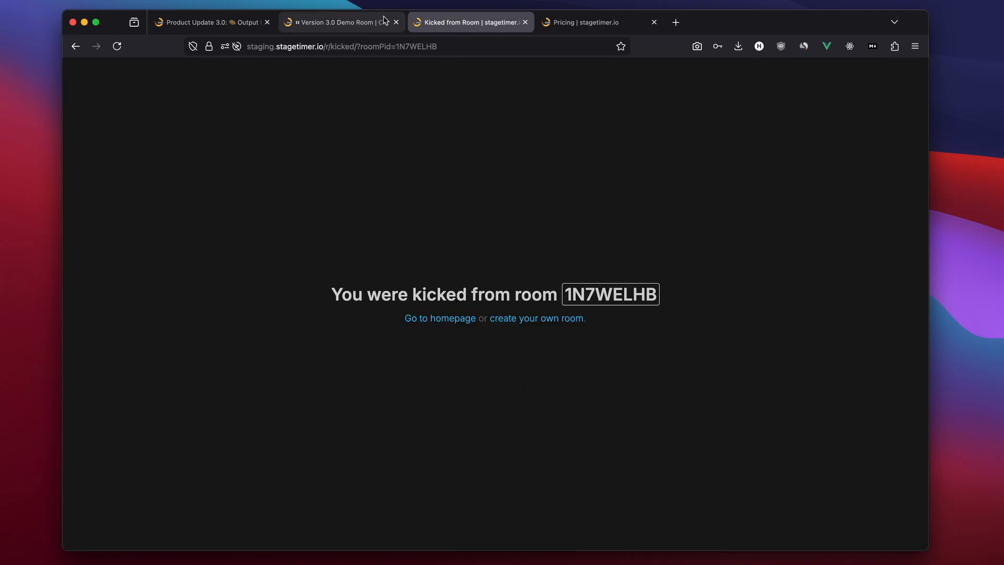
pyautogui.click(366, 22)
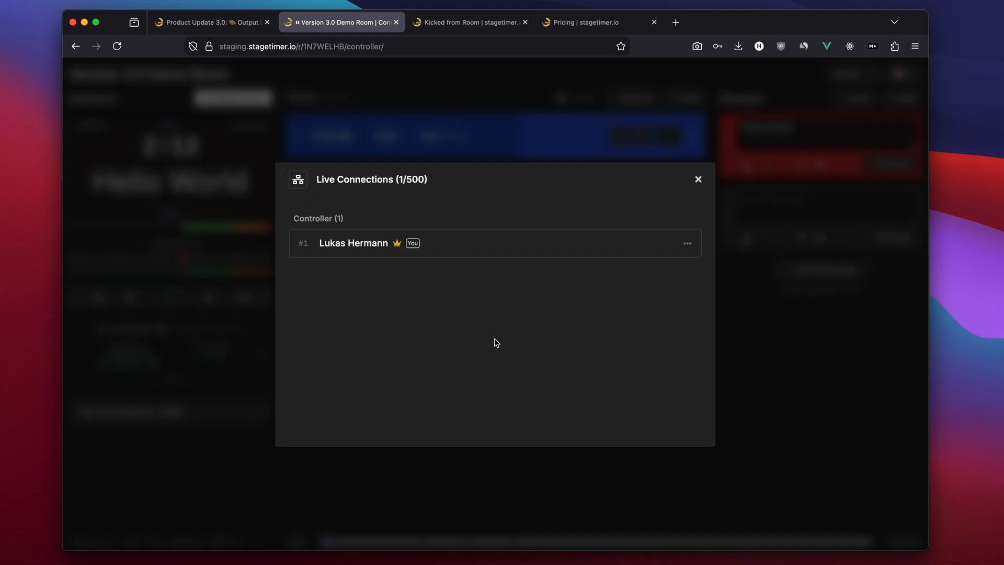
pyautogui.click(696, 178)
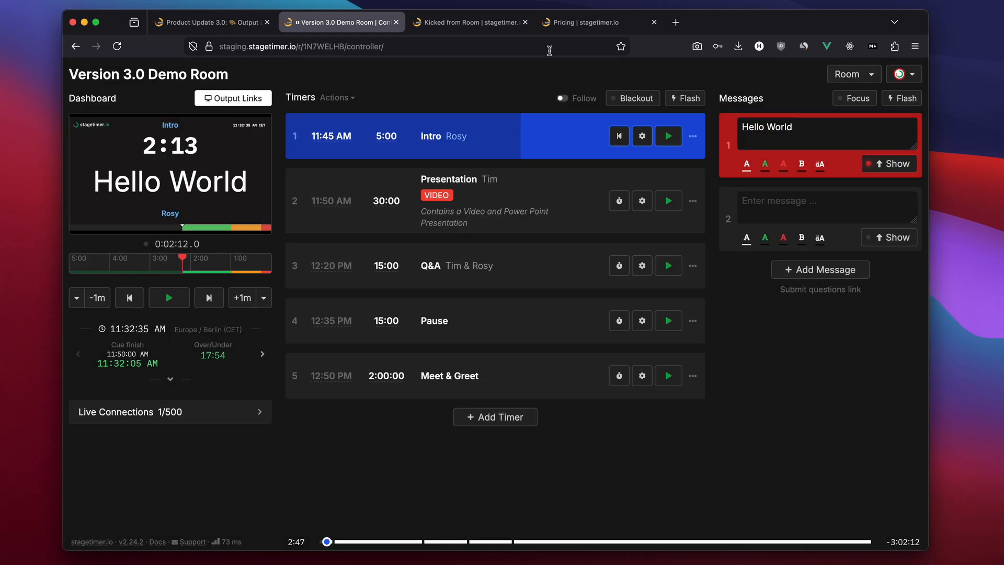
# Switch to the pricing page and raise the Pro plan's live connections to 20
pyautogui.click(594, 26)
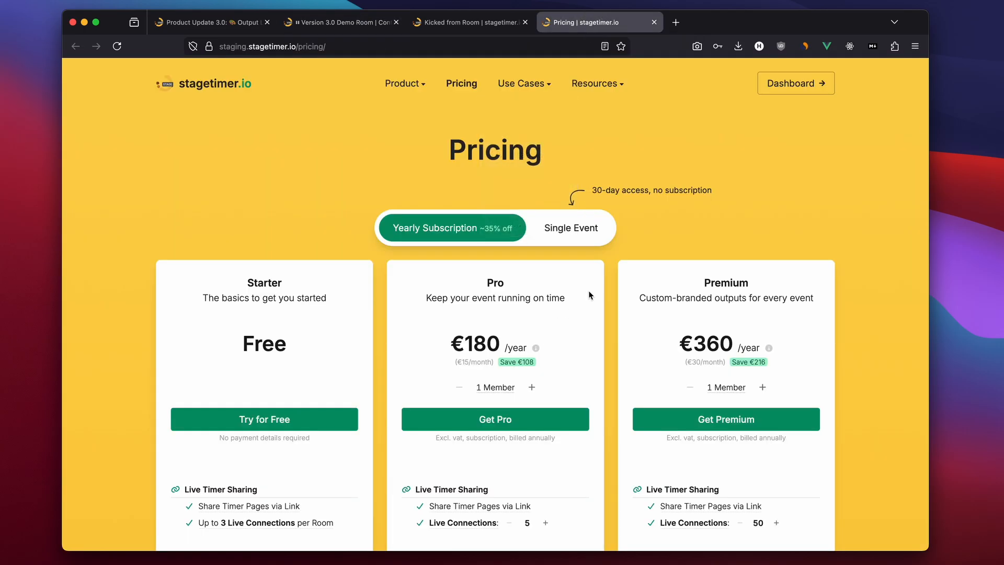
pyautogui.scroll(-5, 589, 295)
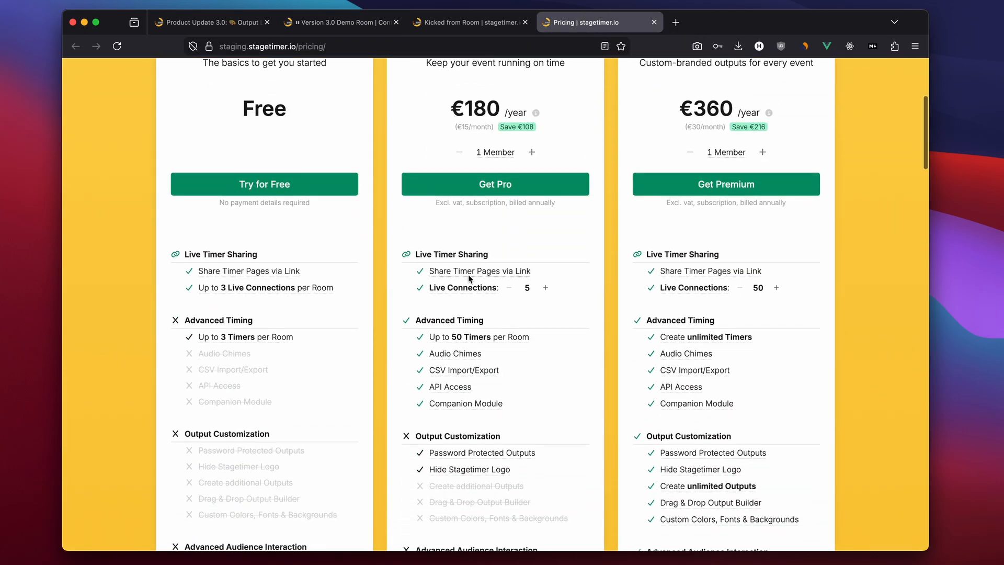
pyautogui.scroll(2, 525, 290)
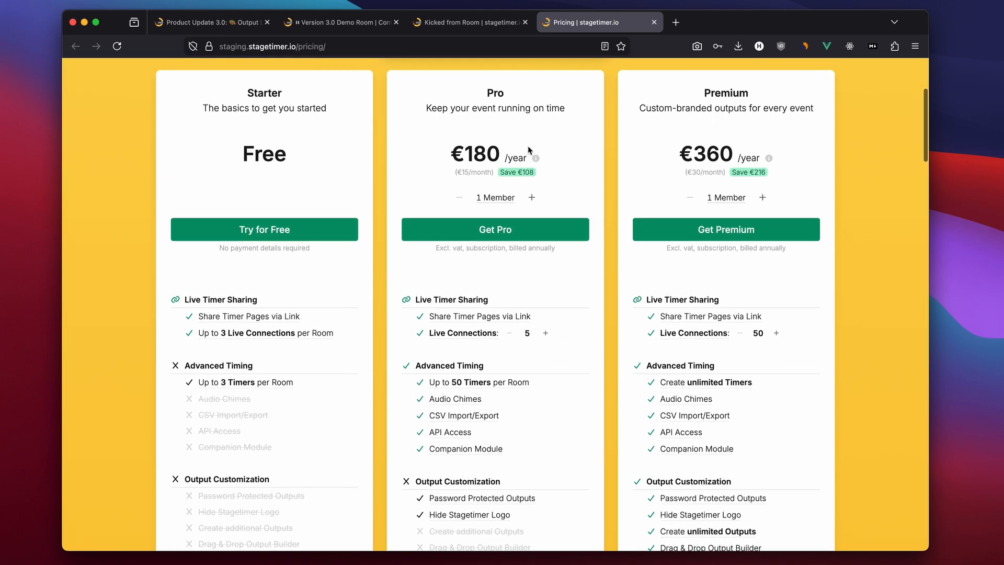
pyautogui.scroll(1, 529, 150)
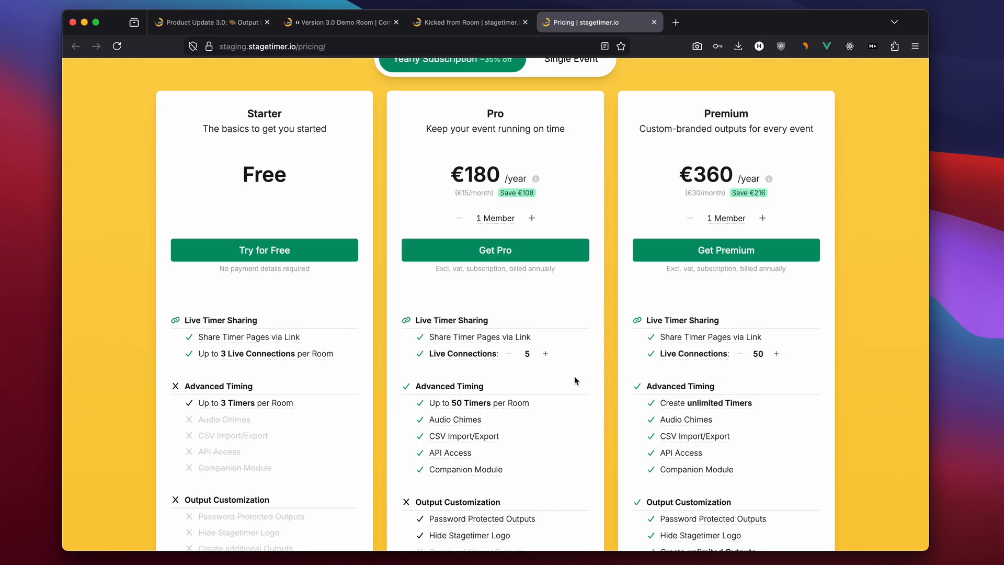
pyautogui.click(545, 353)
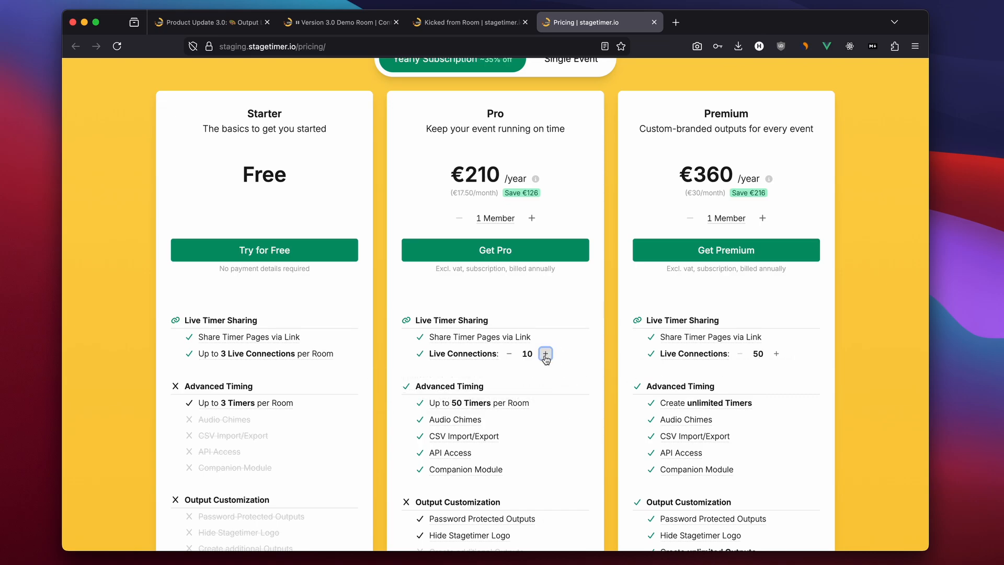
pyautogui.click(544, 353)
pyautogui.click(545, 353)
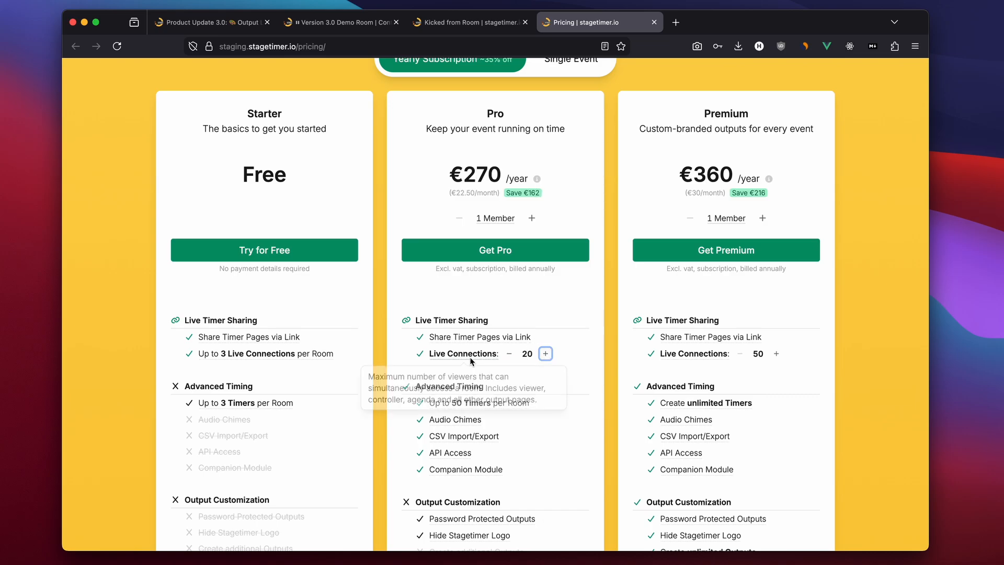
# Raise the Premium plan's live connections to 200 and examine both price breakdowns
pyautogui.click(776, 354)
pyautogui.click(776, 354)
pyautogui.click(777, 354)
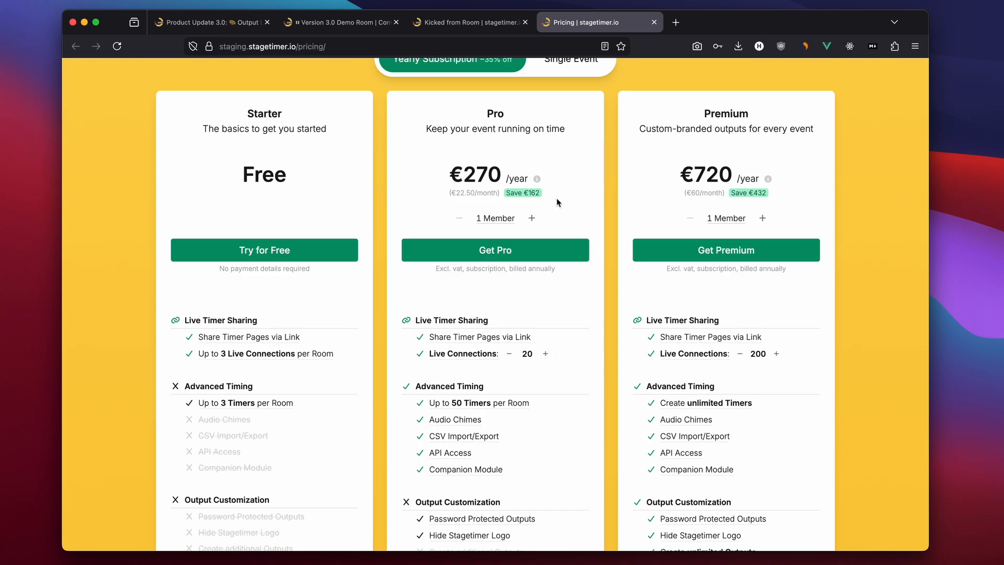
pyautogui.moveTo(538, 180)
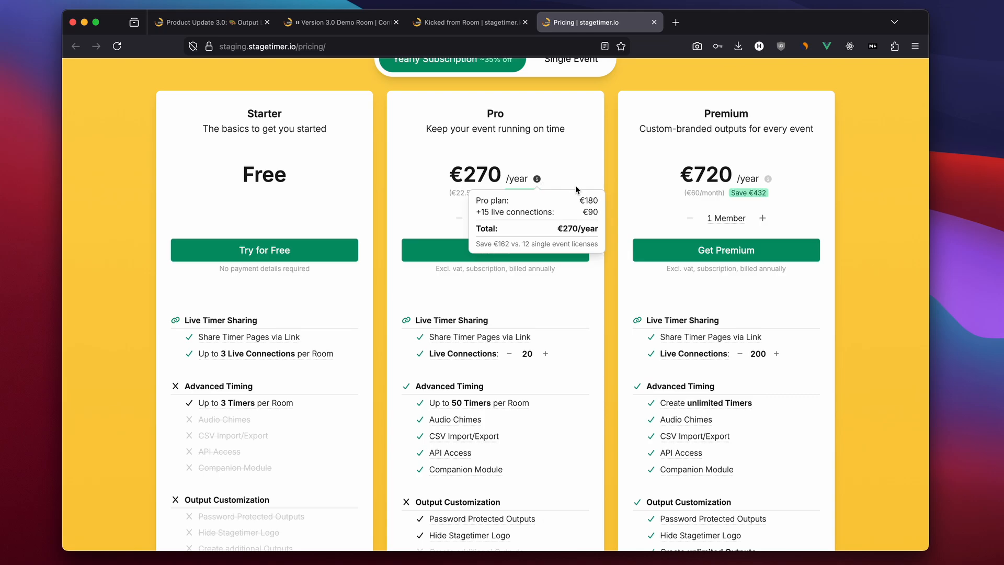
pyautogui.moveTo(769, 181)
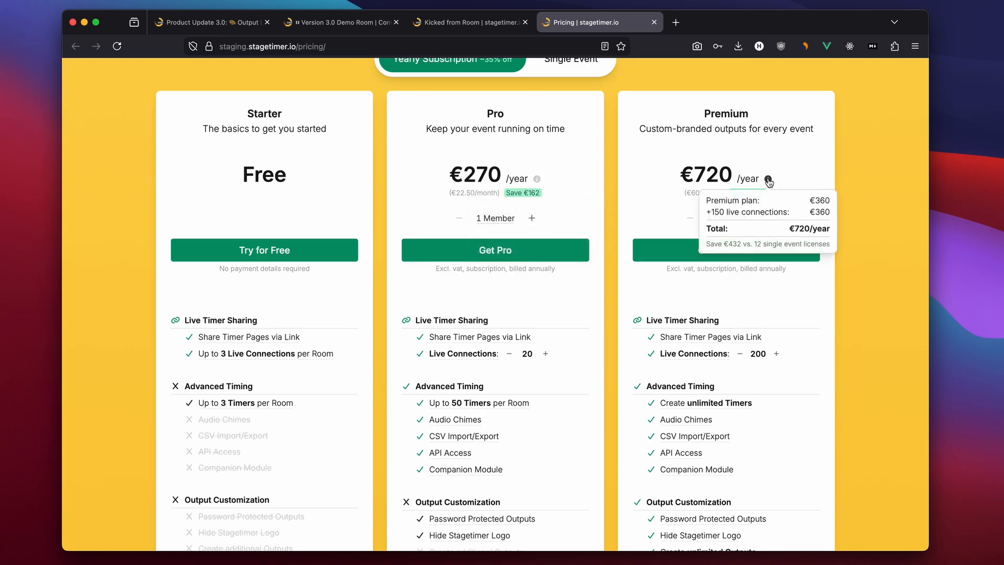
# Glance at the product update post tab and return to the room controller
pyautogui.click(220, 23)
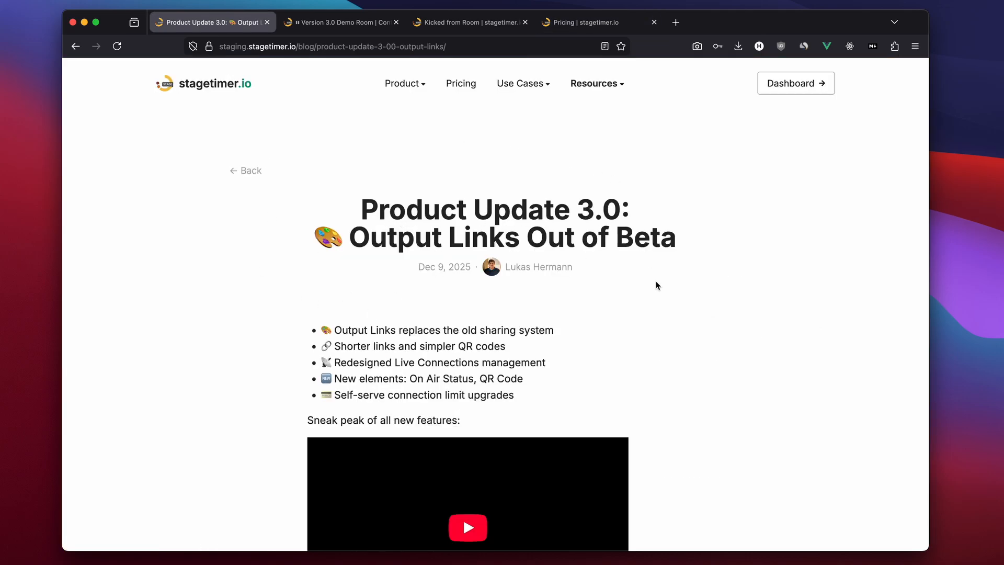
pyautogui.click(340, 22)
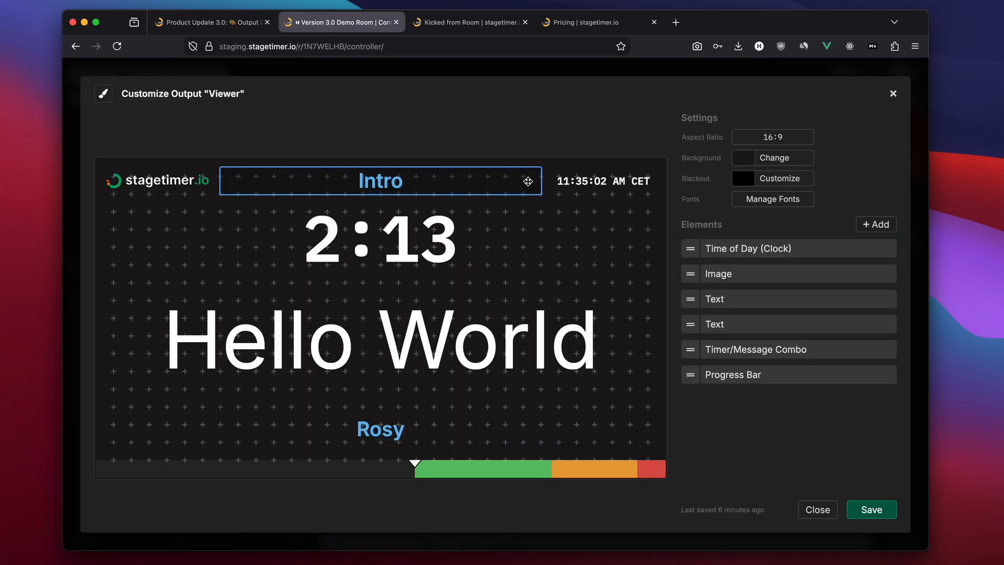